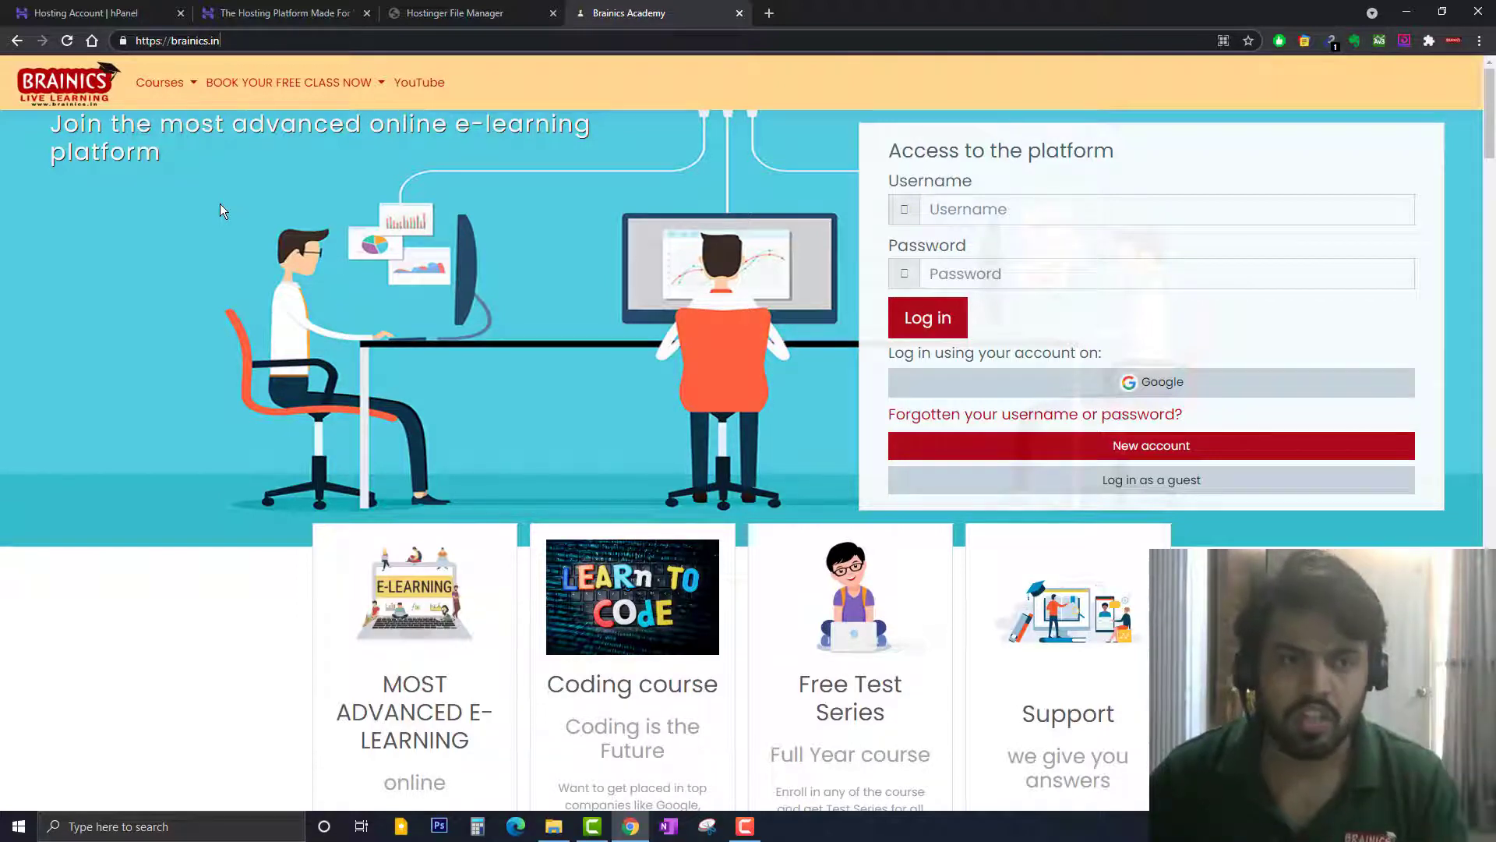
Go from the Brainics site through File Manager to hPanel's brainics.in Hosting Account page
scroll(513, 325, down, 13)
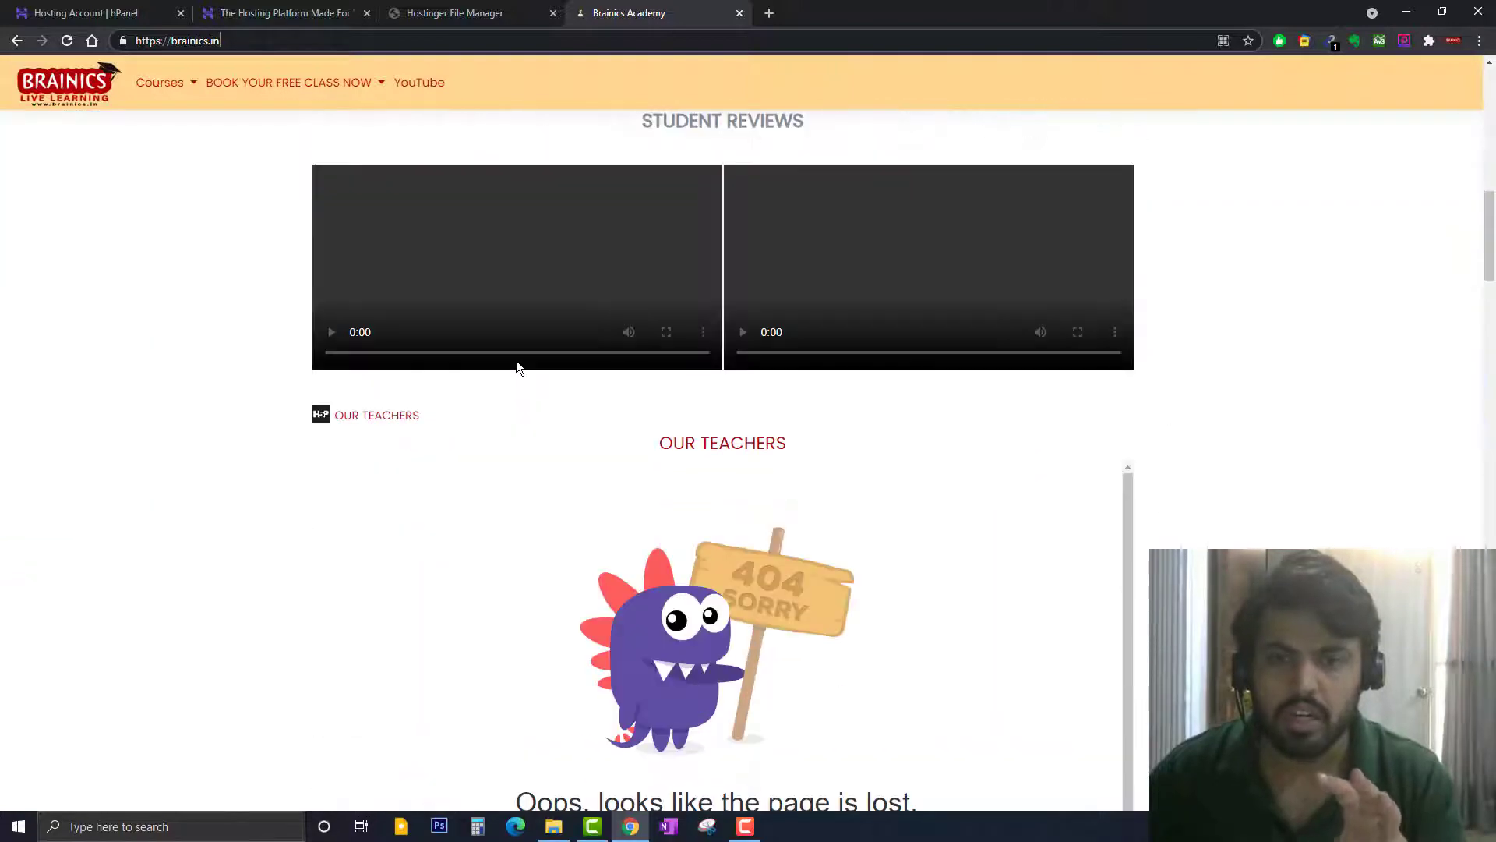
scroll(516, 360, up, 7)
scroll(516, 363, up, 6)
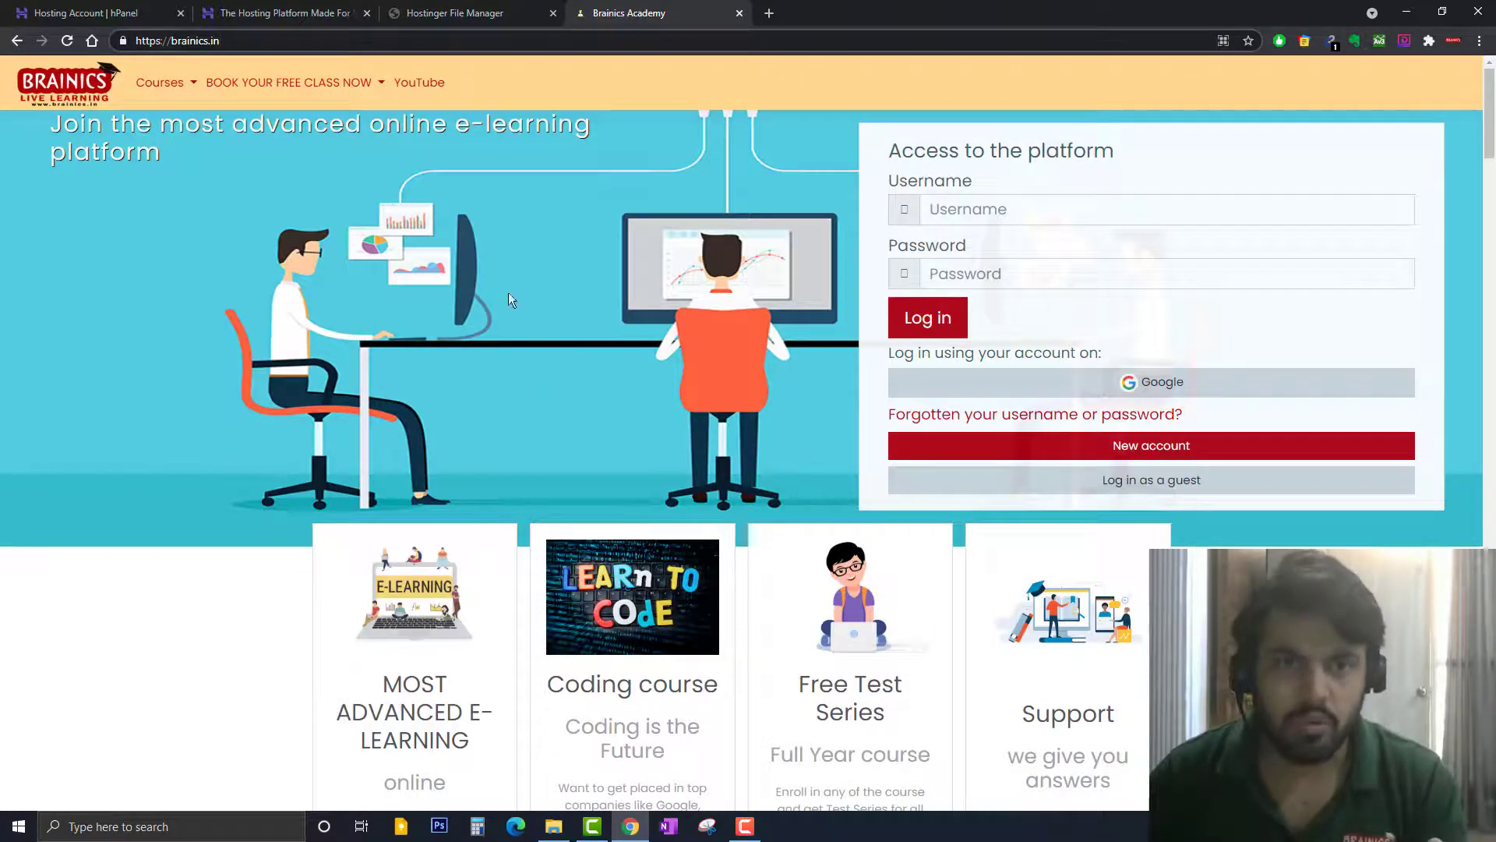
click(463, 11)
key(ctrl+1)
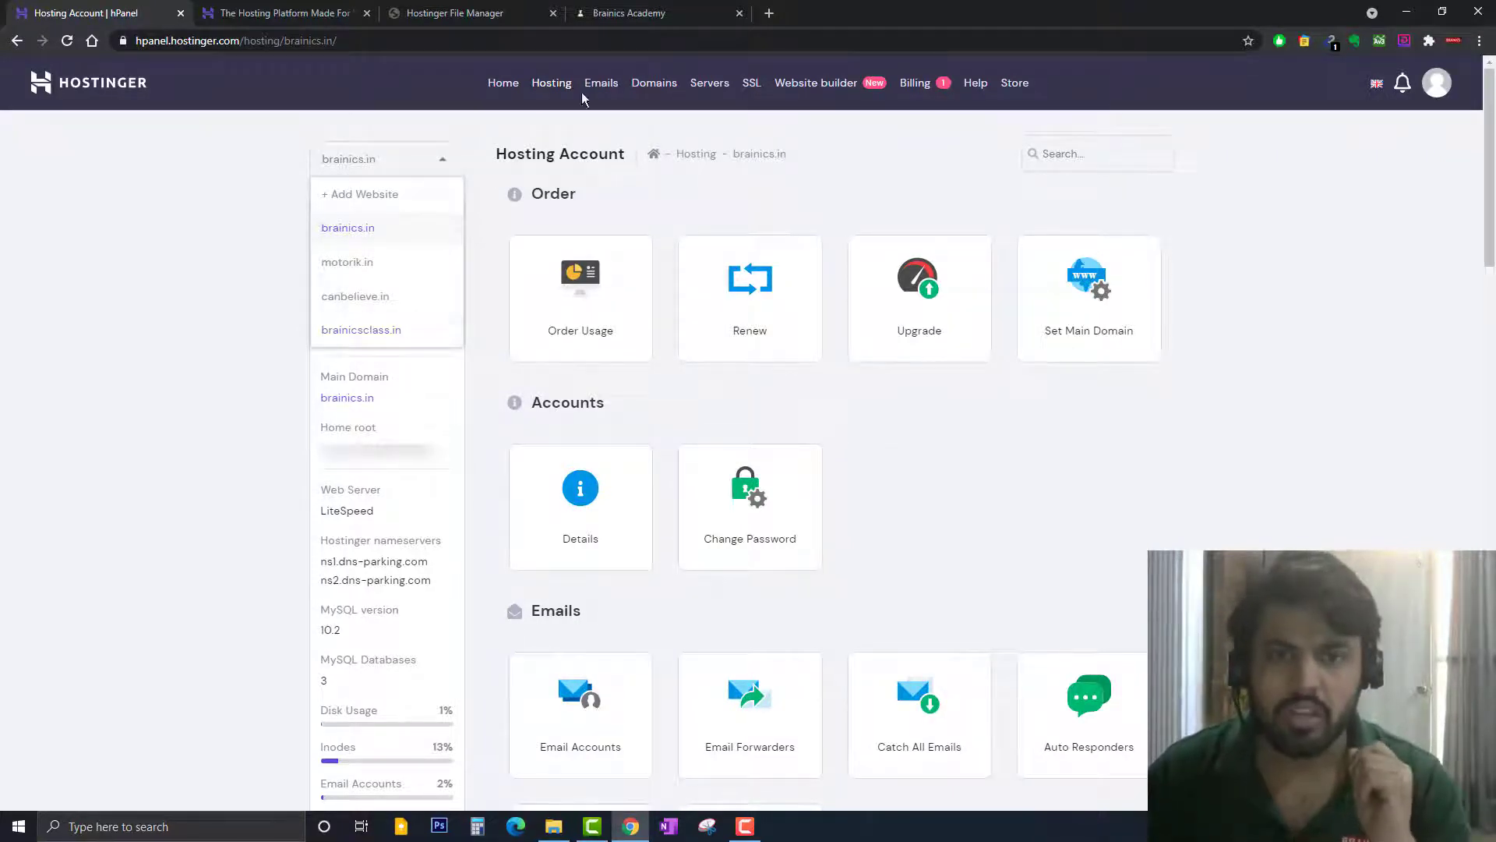
Load brainicsclass.in in a new tab, which shows a 404 page-lost error, then return to hPanel
click(632, 12)
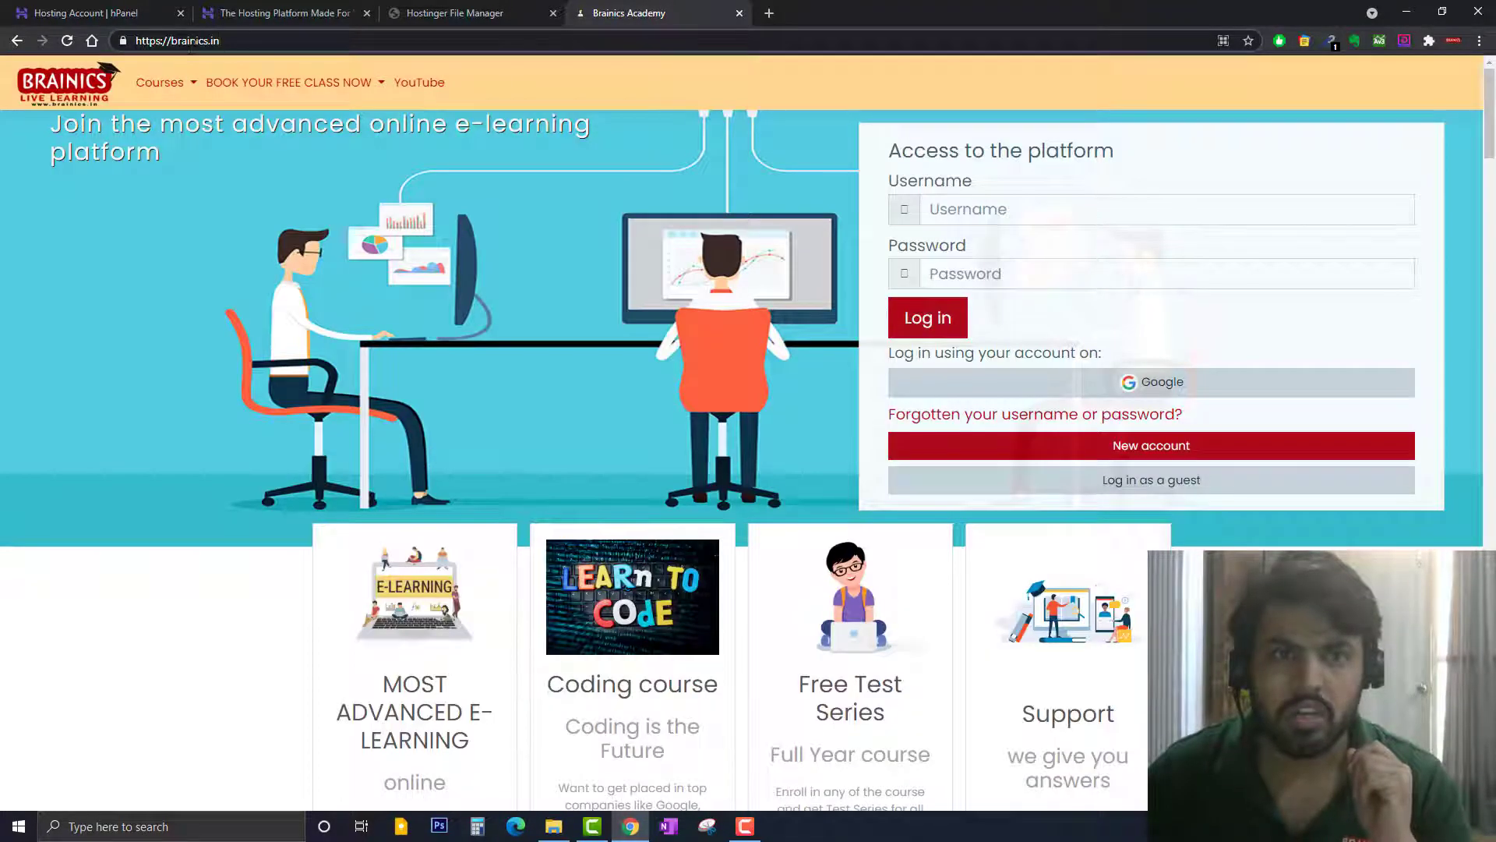
click(770, 13)
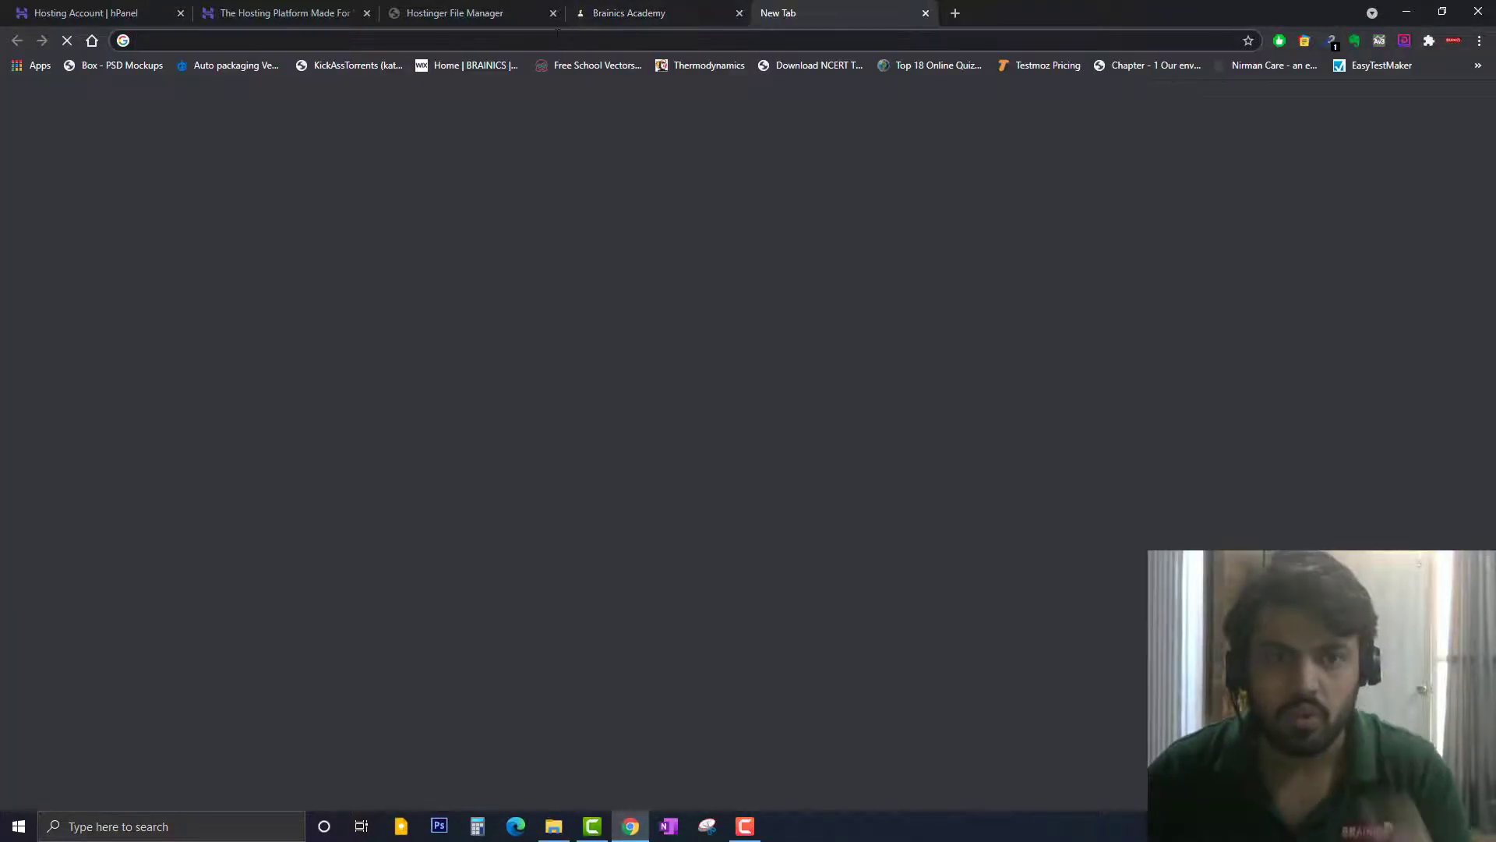
text(bra)
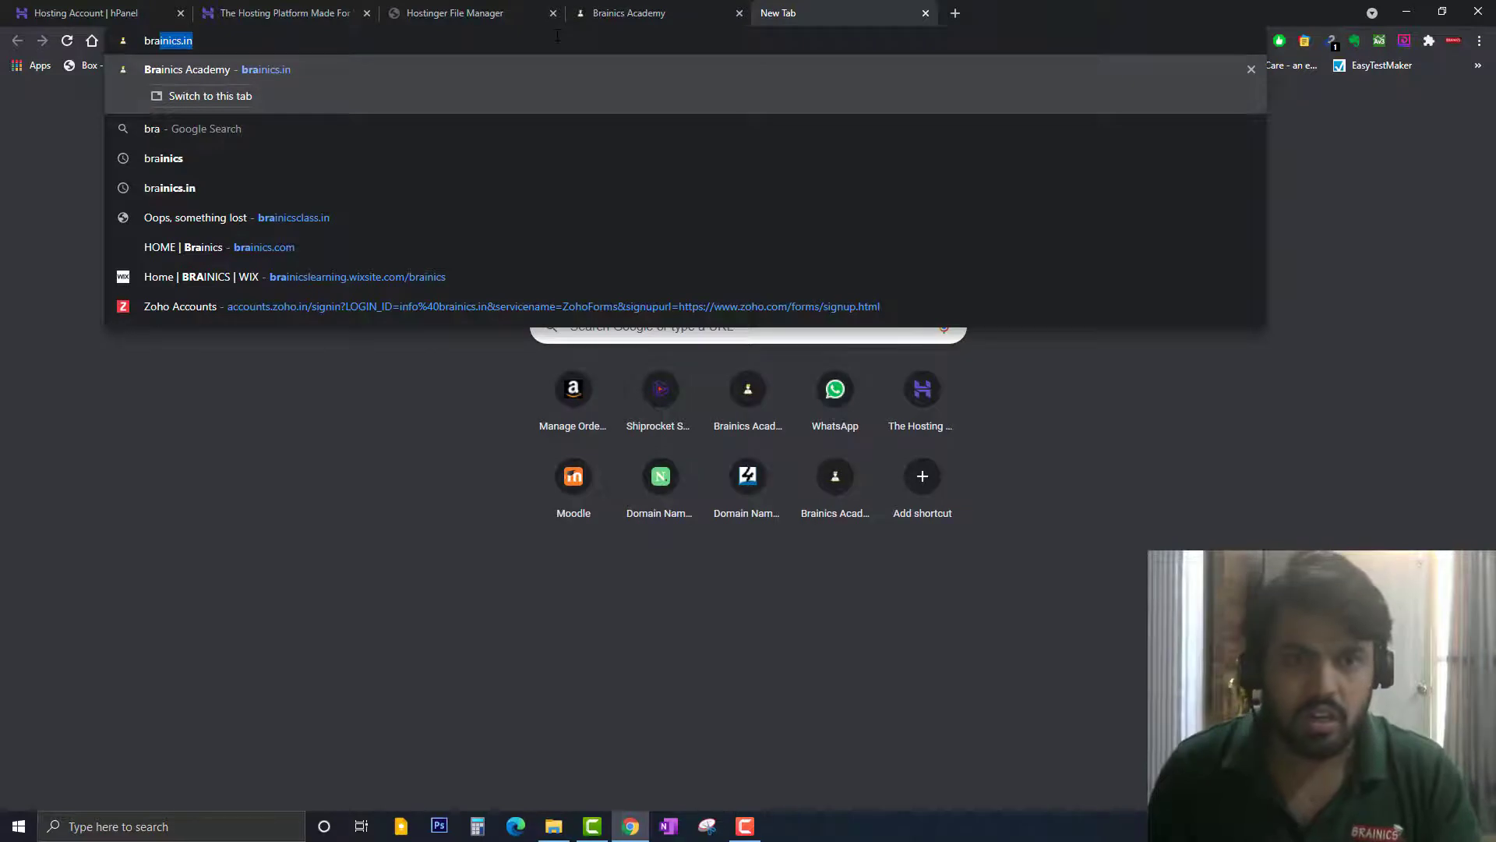
key(Down)
key(Down)
key(Down)
key(Down)
key(Return)
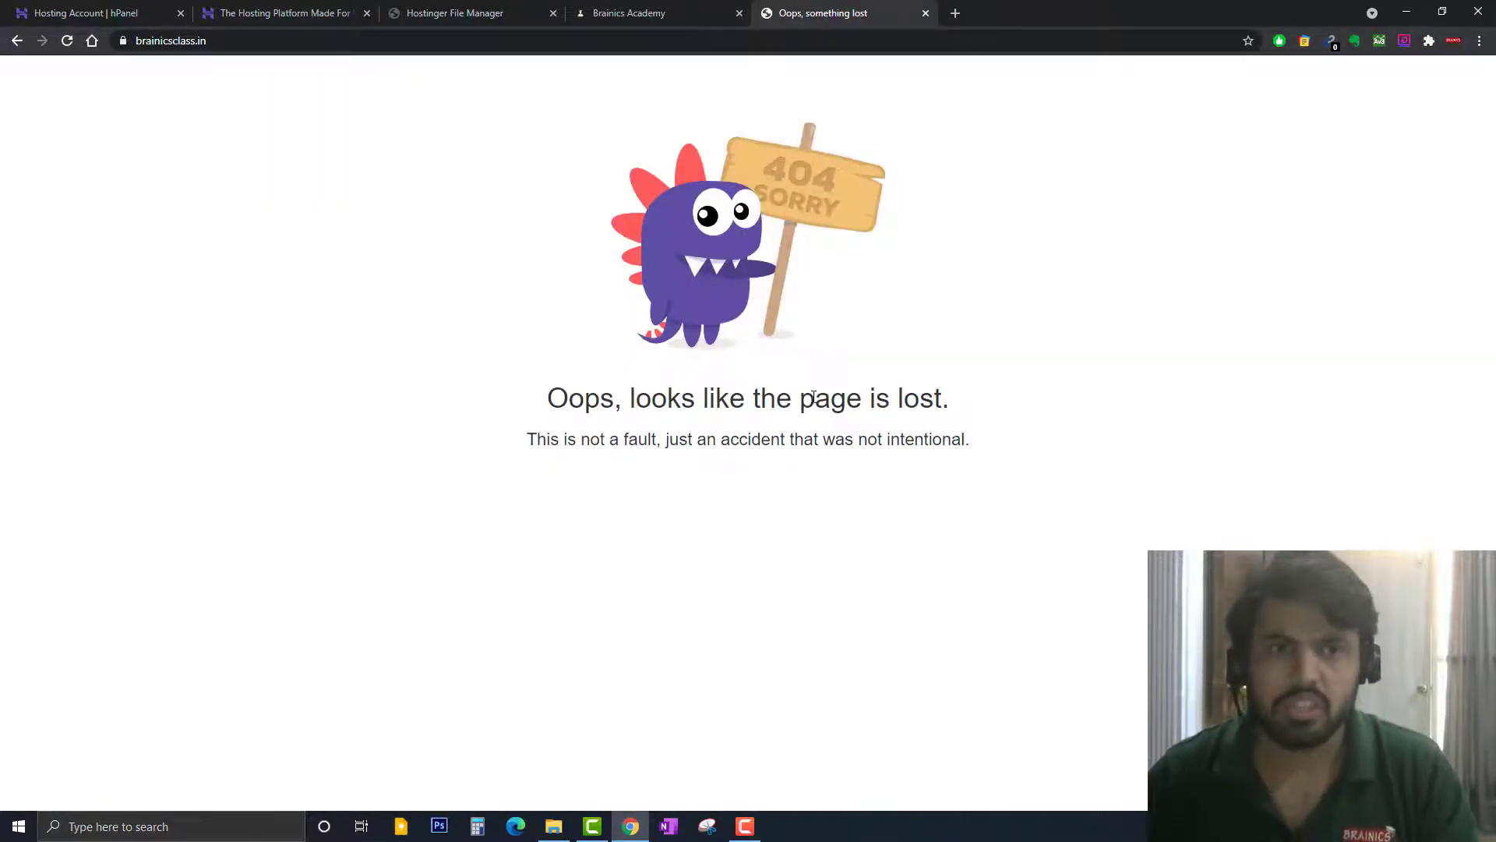
click(71, 8)
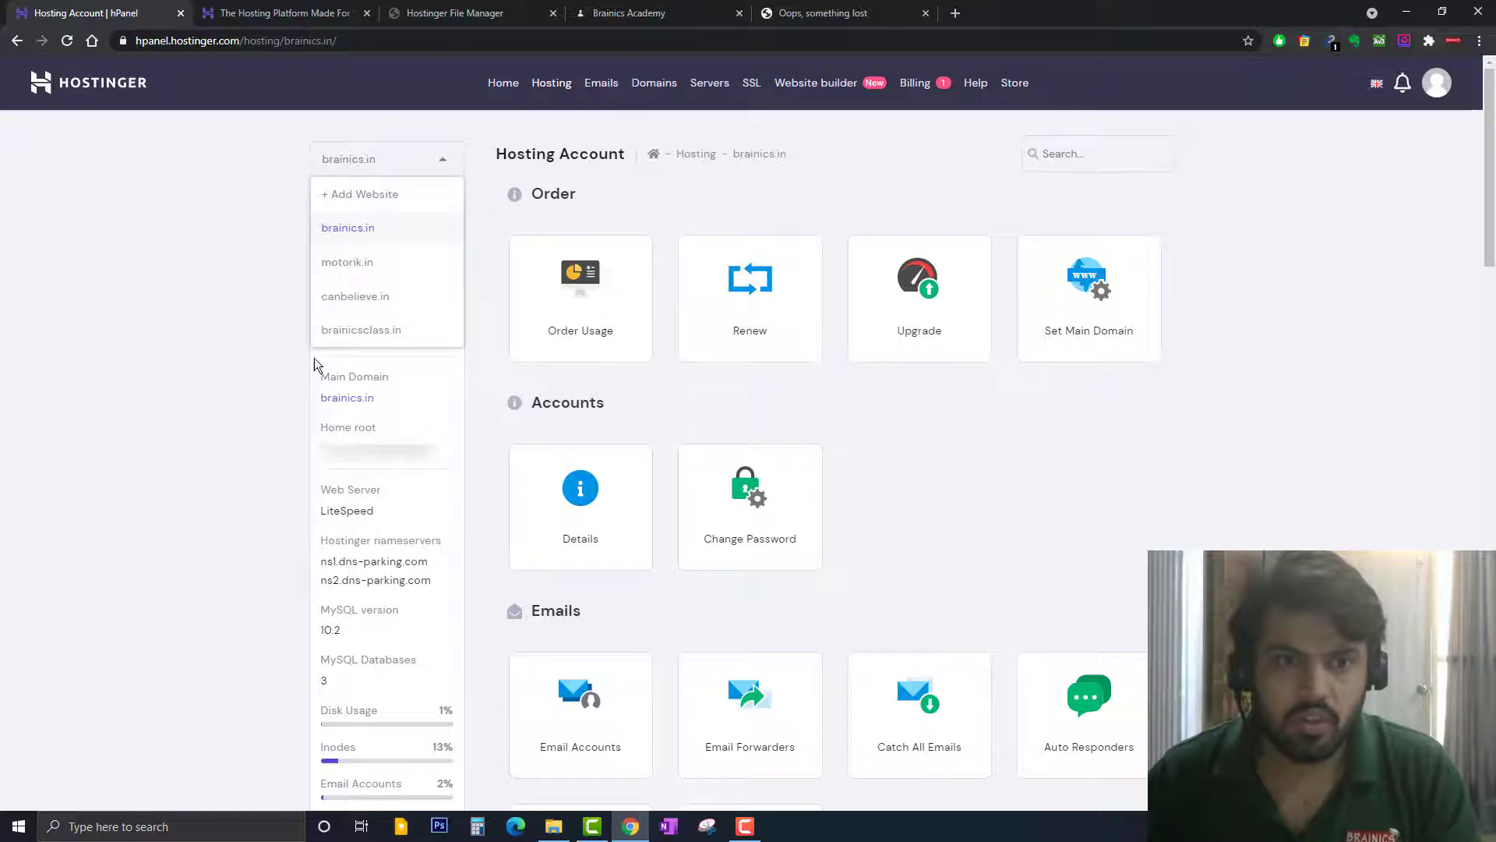
Close the websites list and the Hostinger promotional tab, then bring File Manager to the front
click(250, 210)
scroll(340, 337, down, 6)
scroll(340, 339, up, 5)
scroll(420, 351, down, 8)
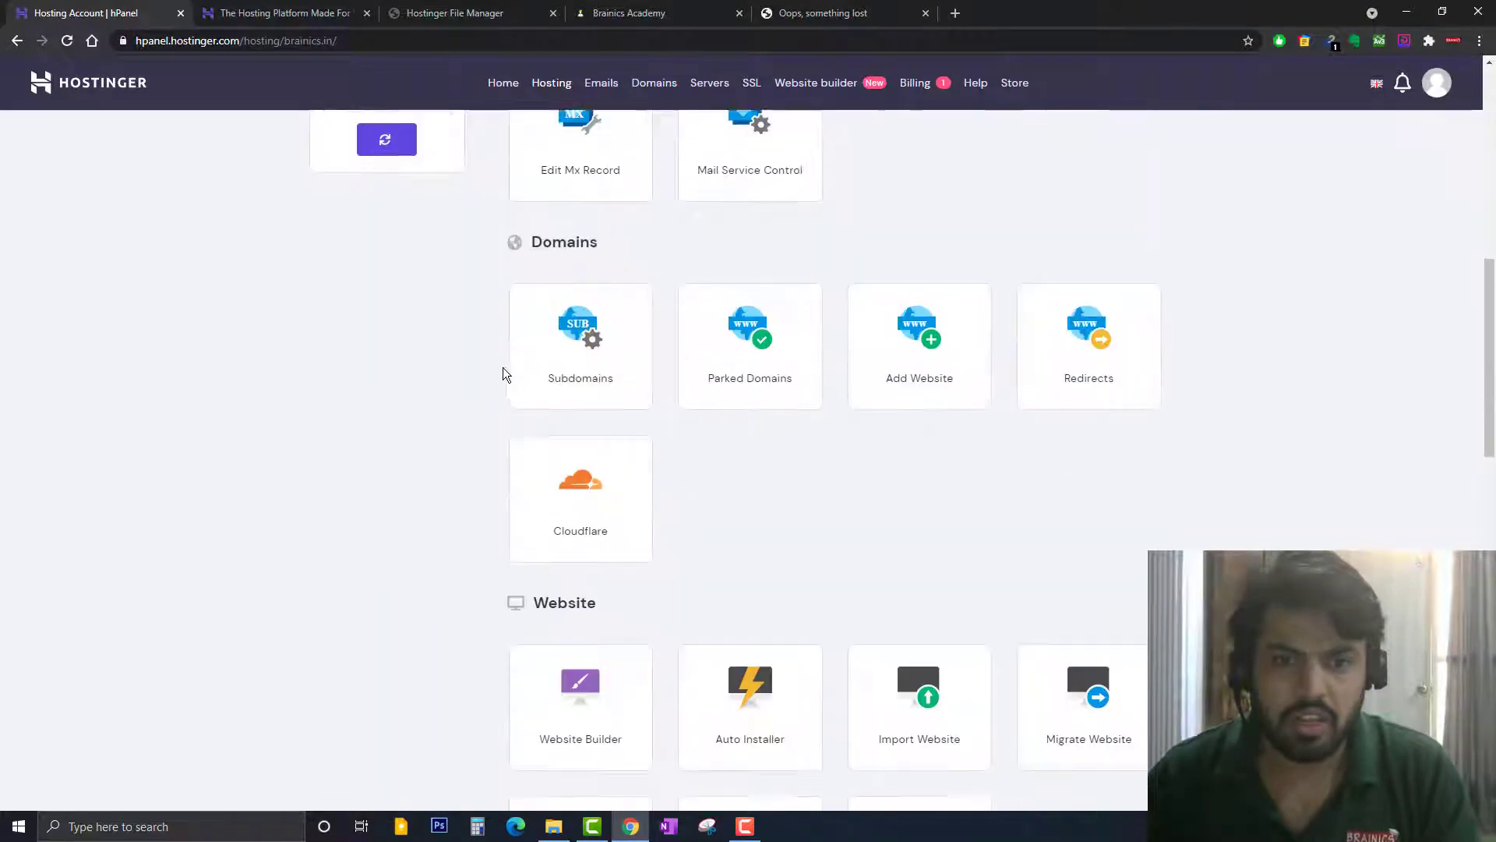
scroll(505, 374, down, 11)
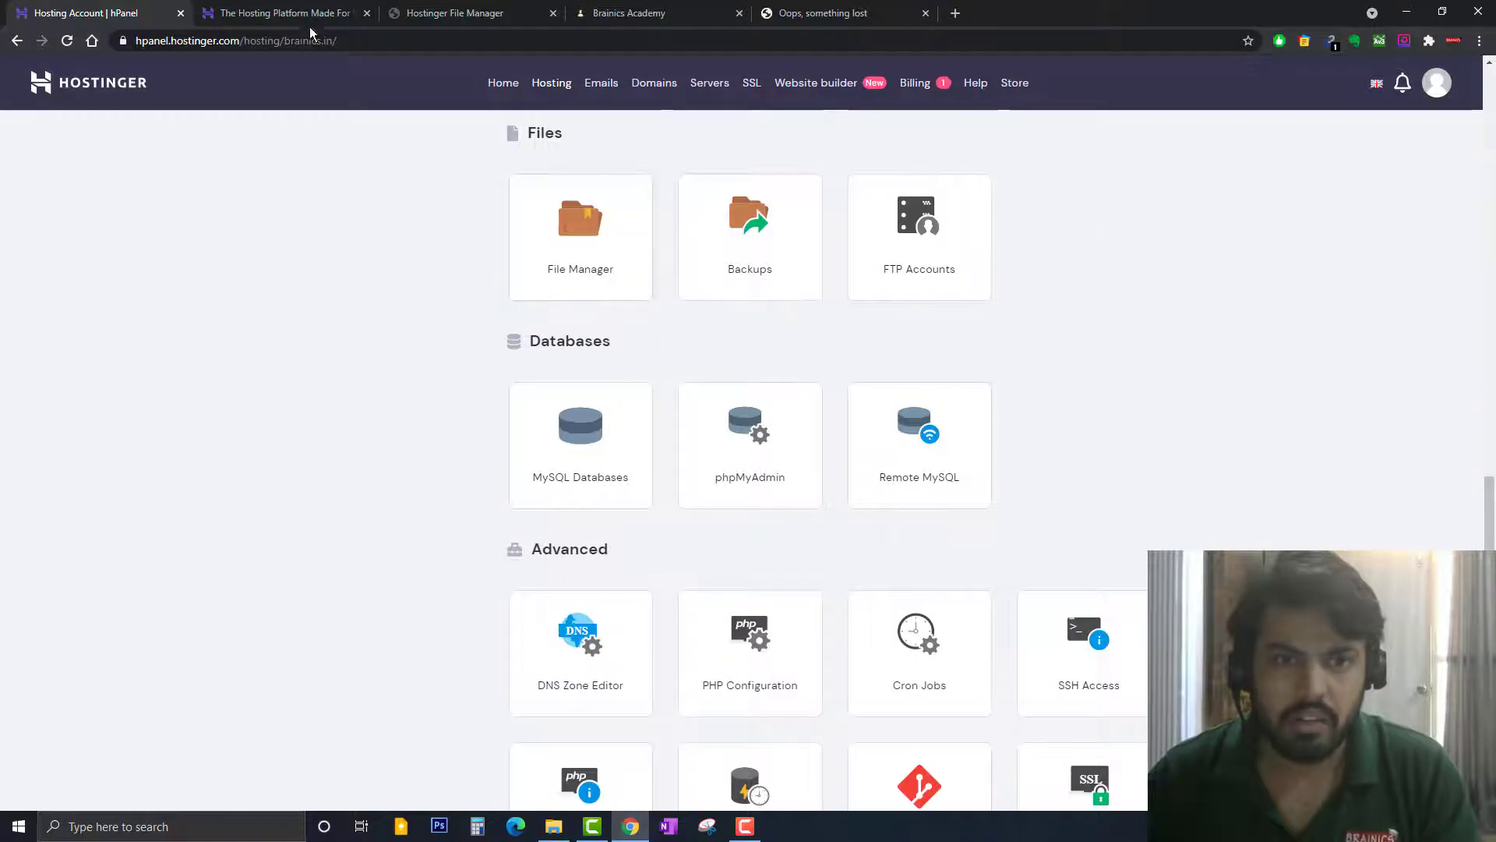
click(310, 16)
key(ctrl+w)
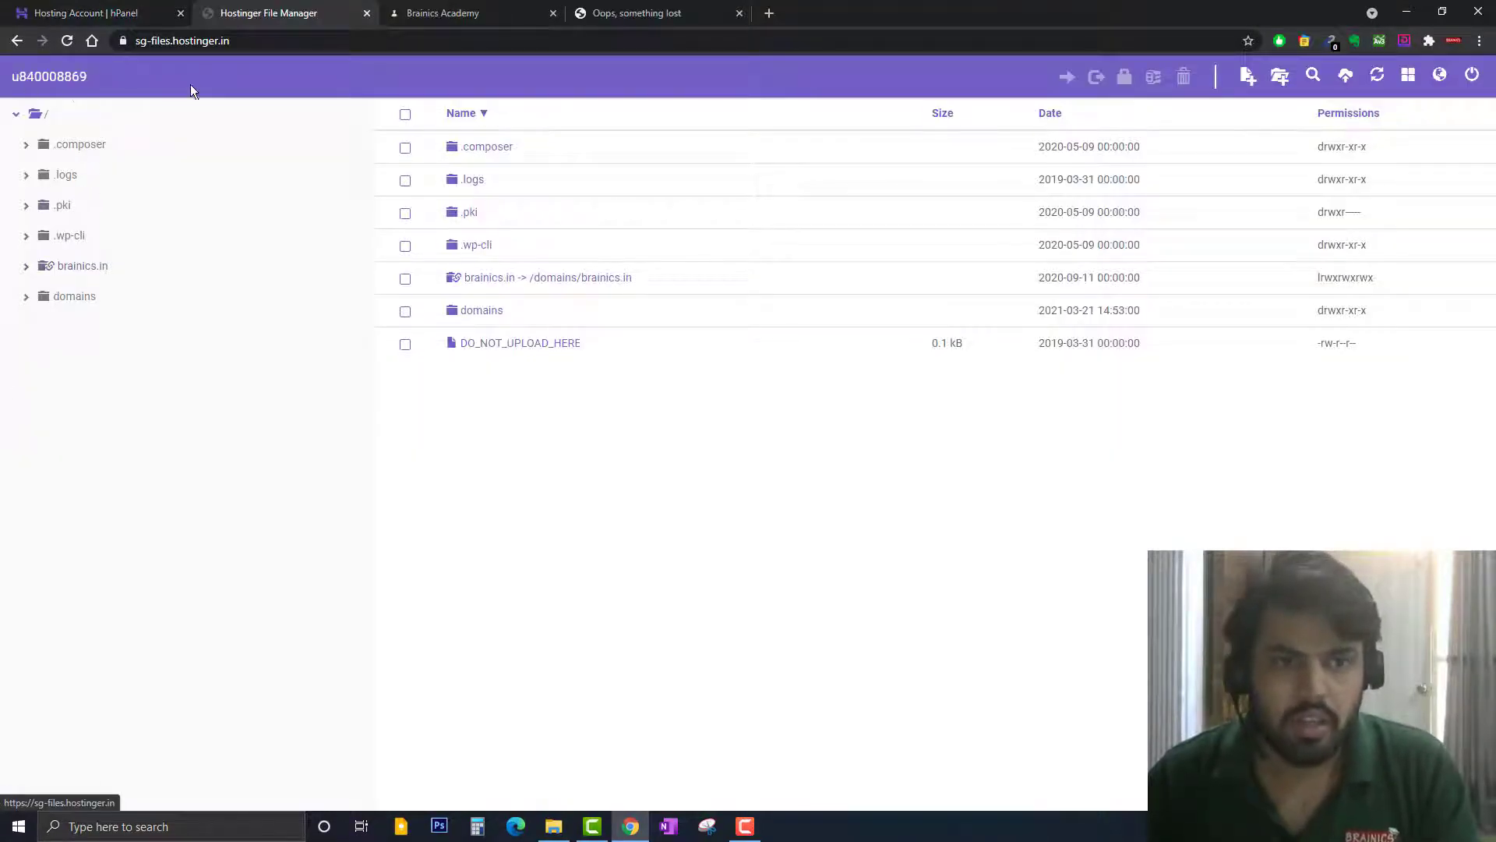
click(125, 12)
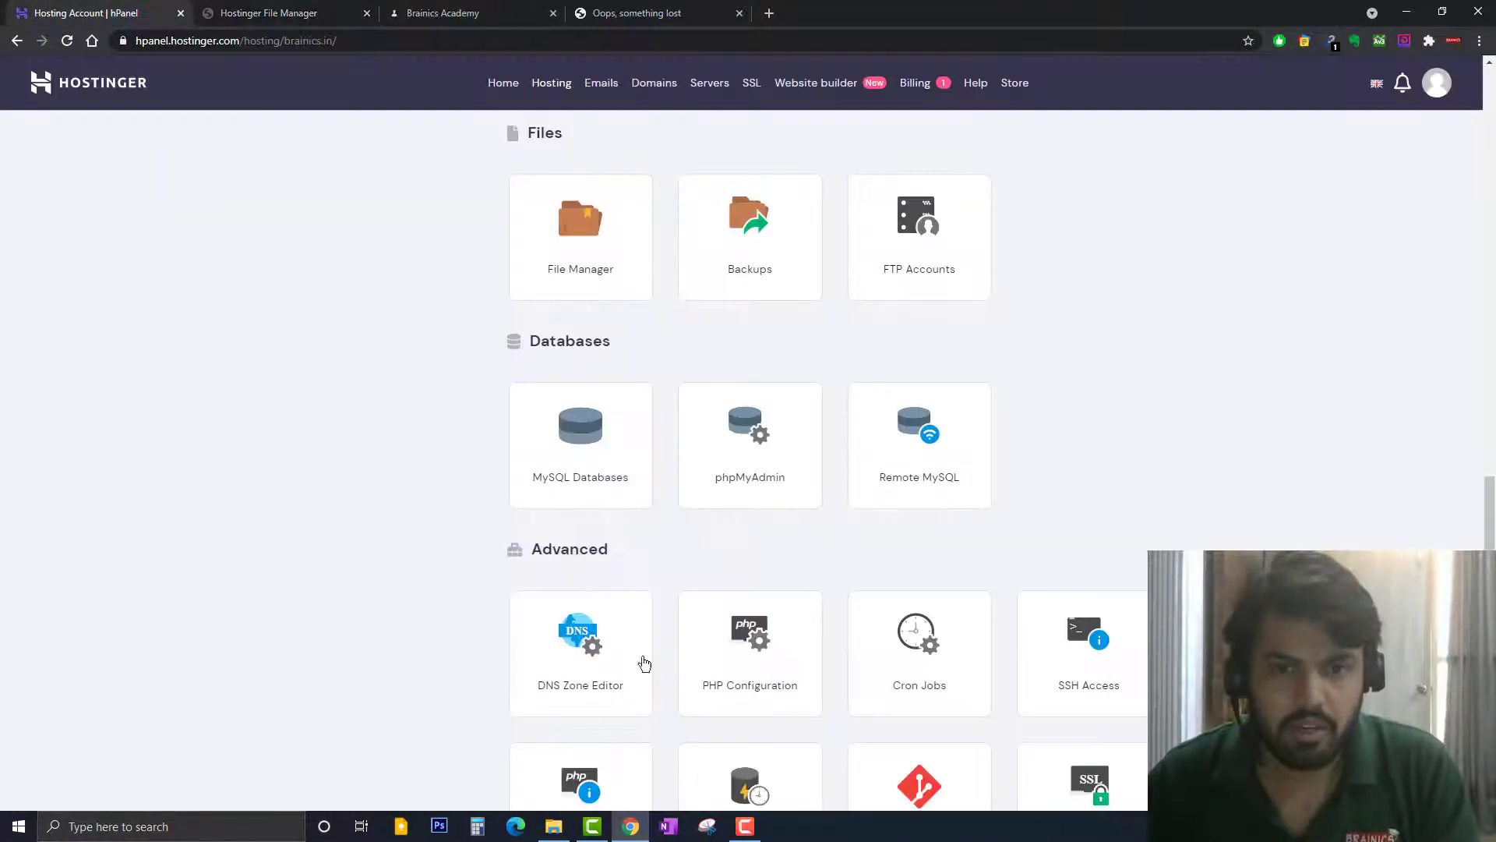
click(316, 13)
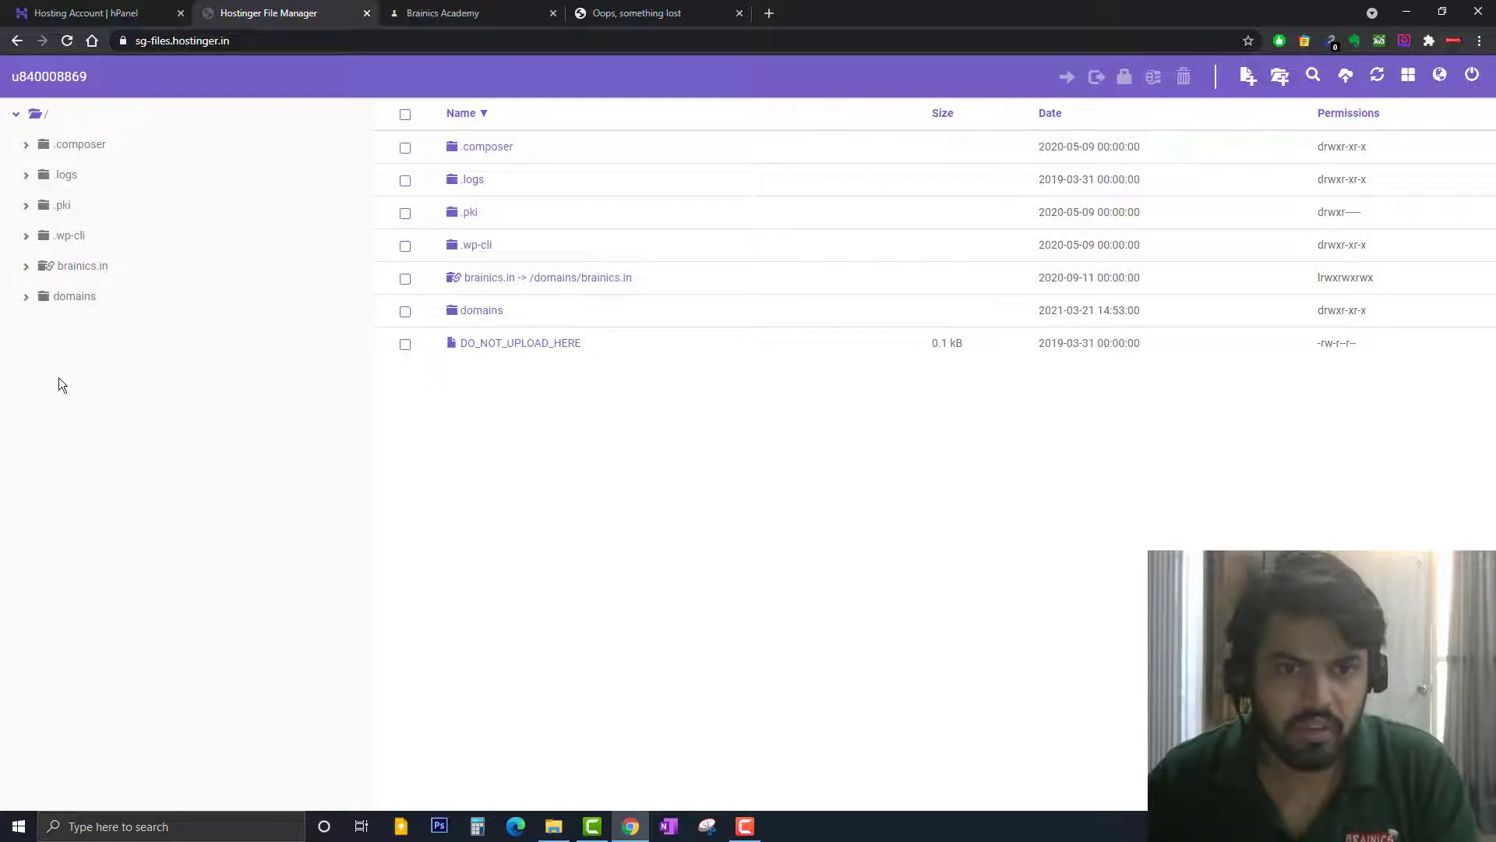
In domains/brainics.in, select .well-known, moodledata and public_html and start compressing them
click(27, 301)
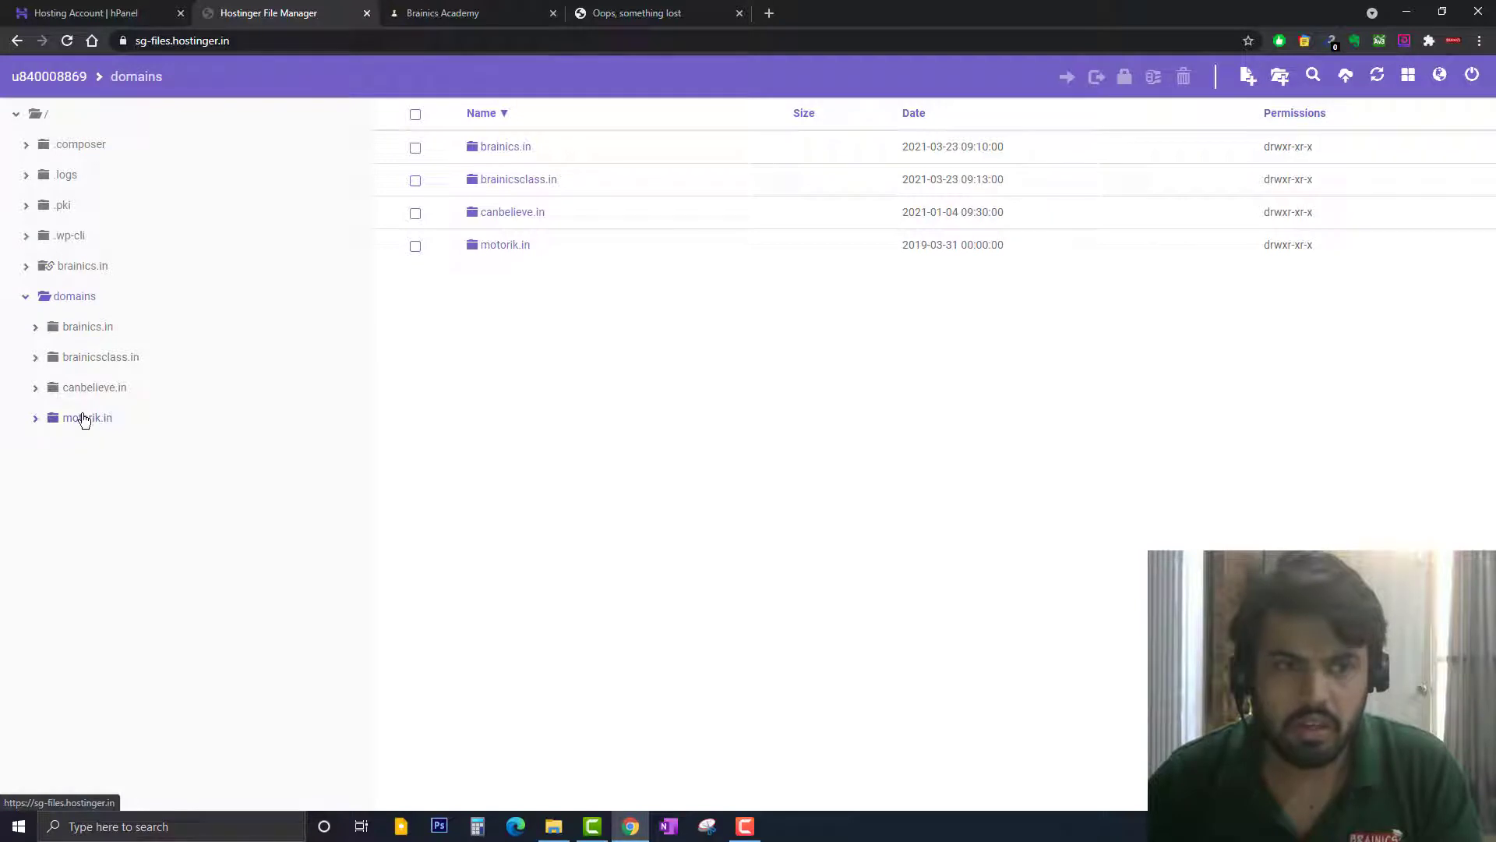
click(39, 329)
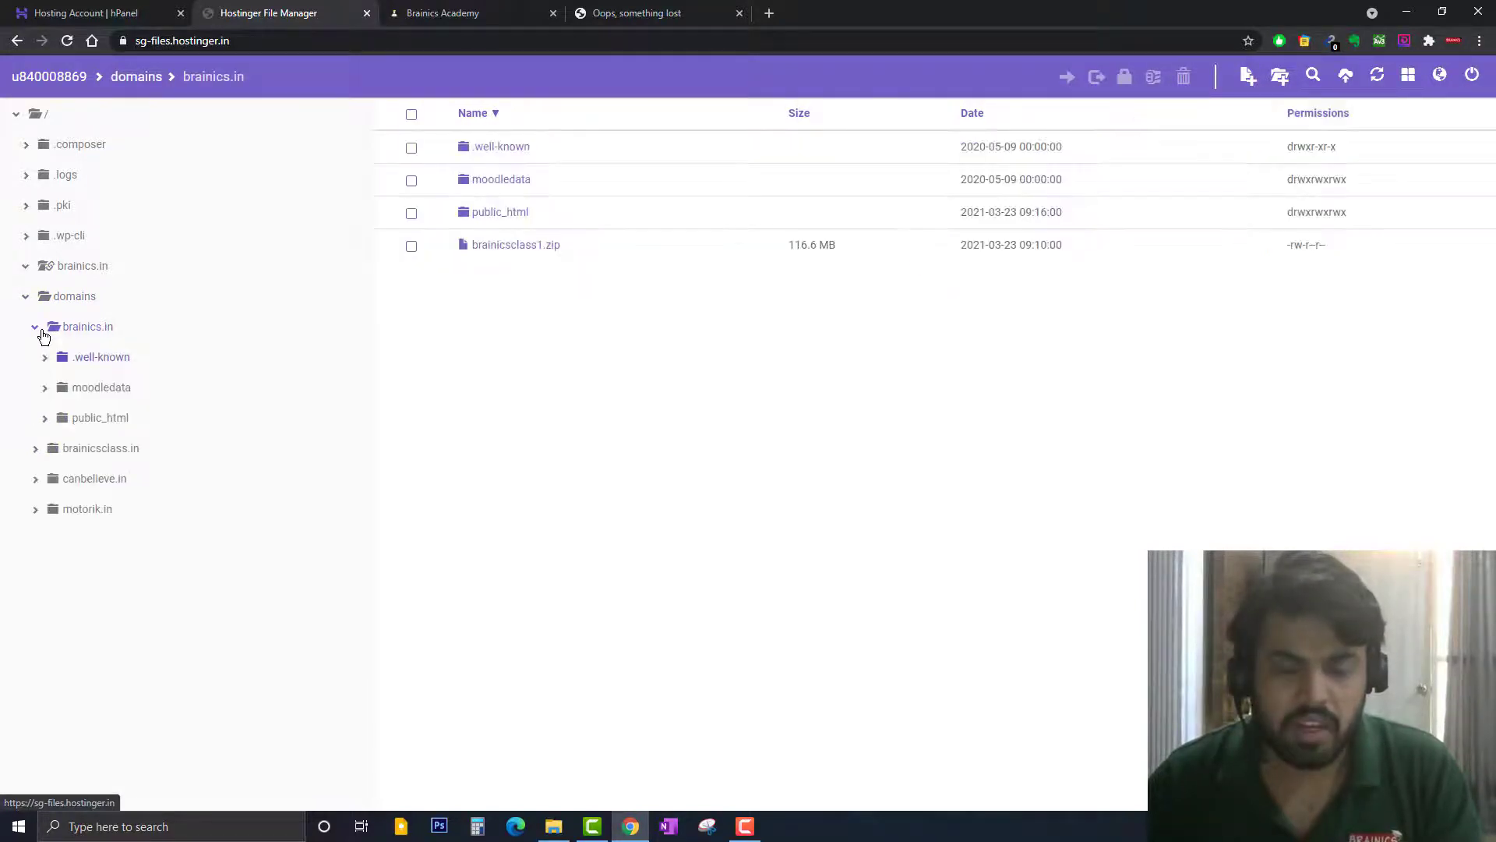
click(413, 148)
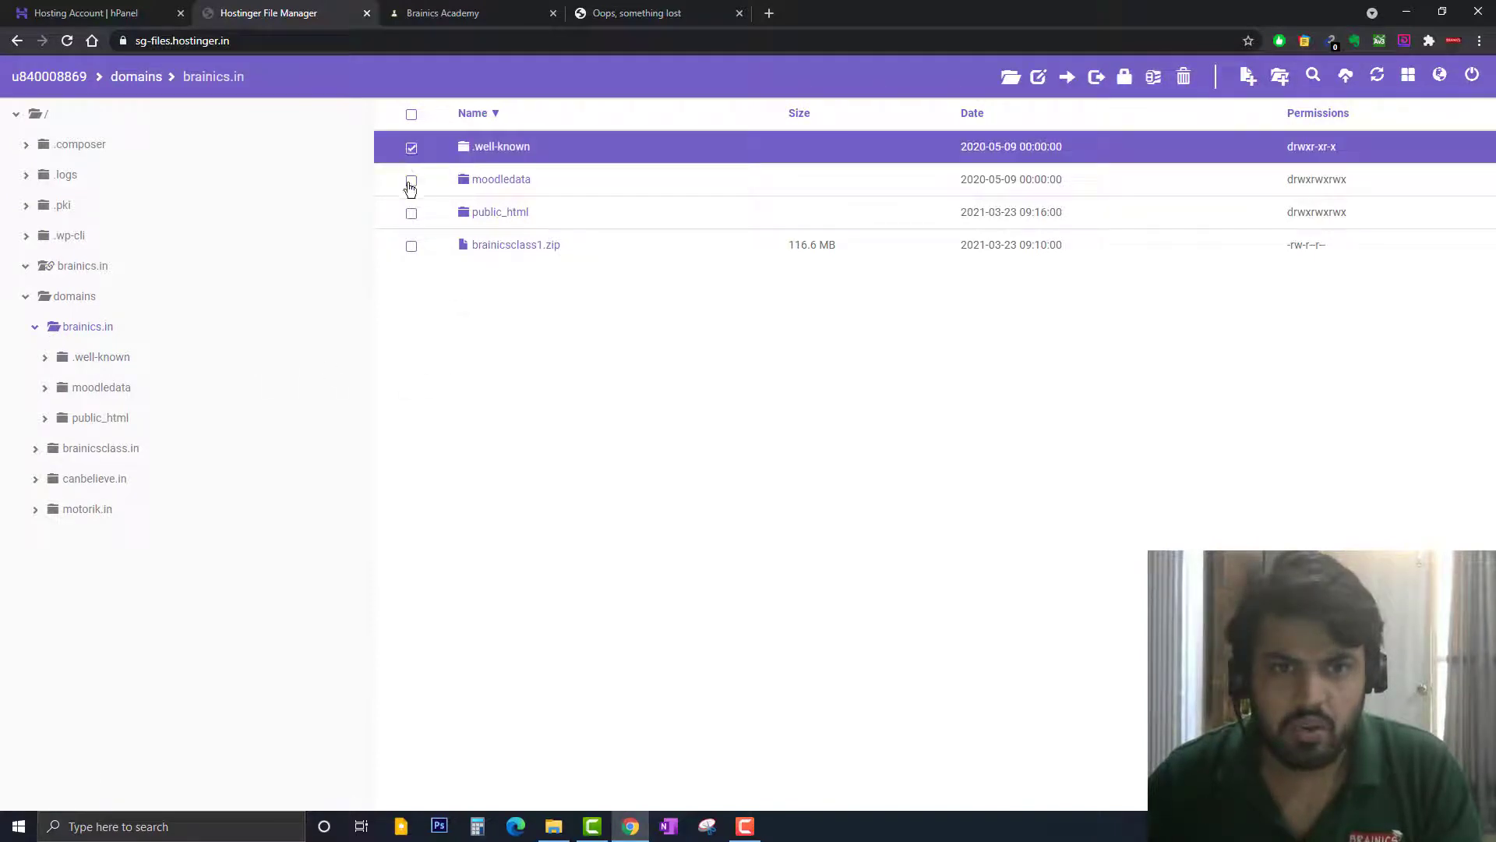
click(412, 182)
click(411, 215)
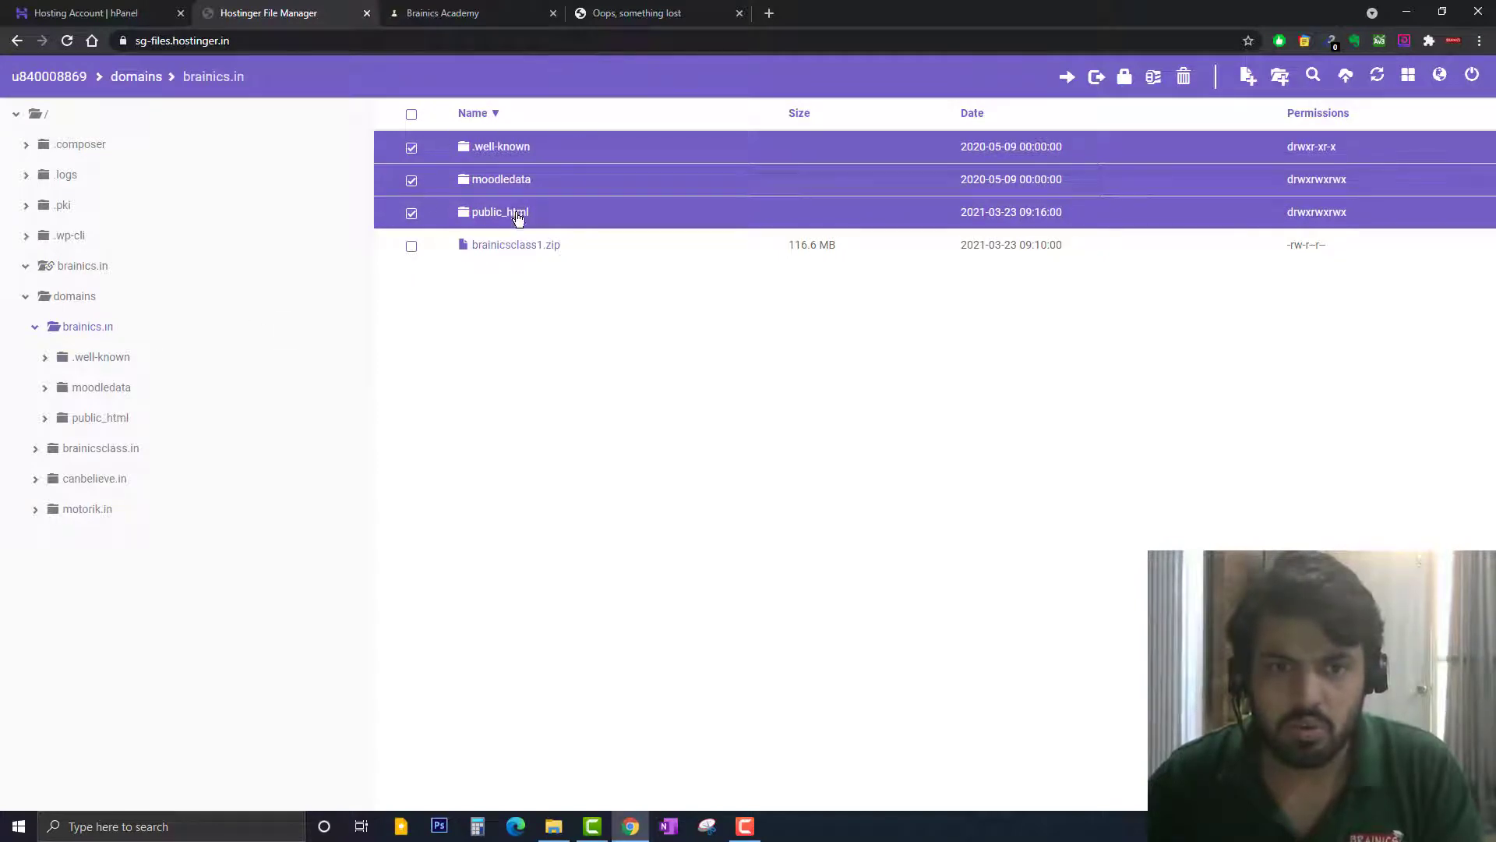
click(1157, 80)
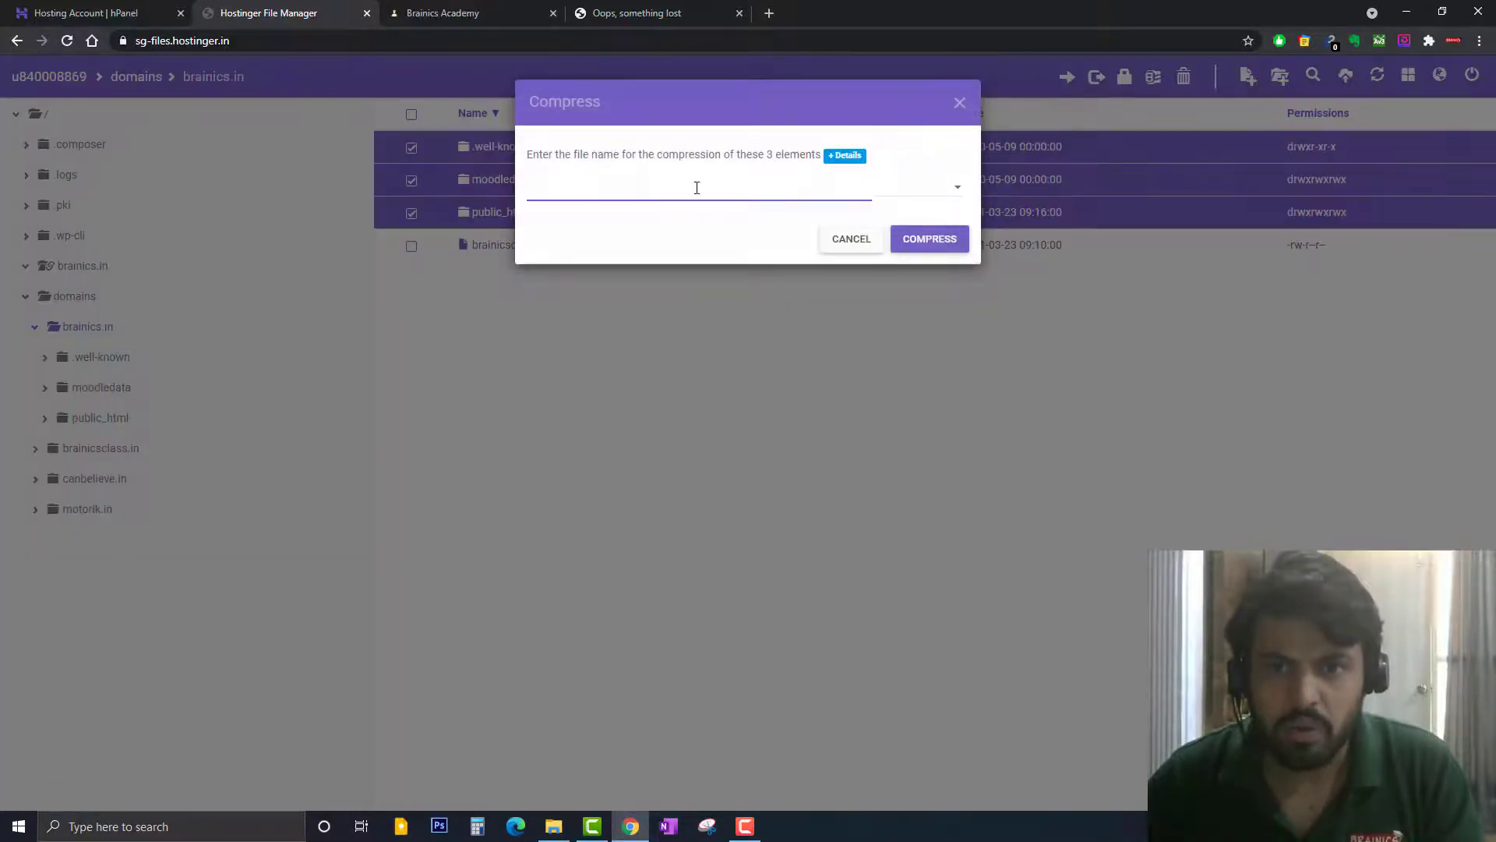
Compress the three folders into an archive named test in .zip format
text(d)
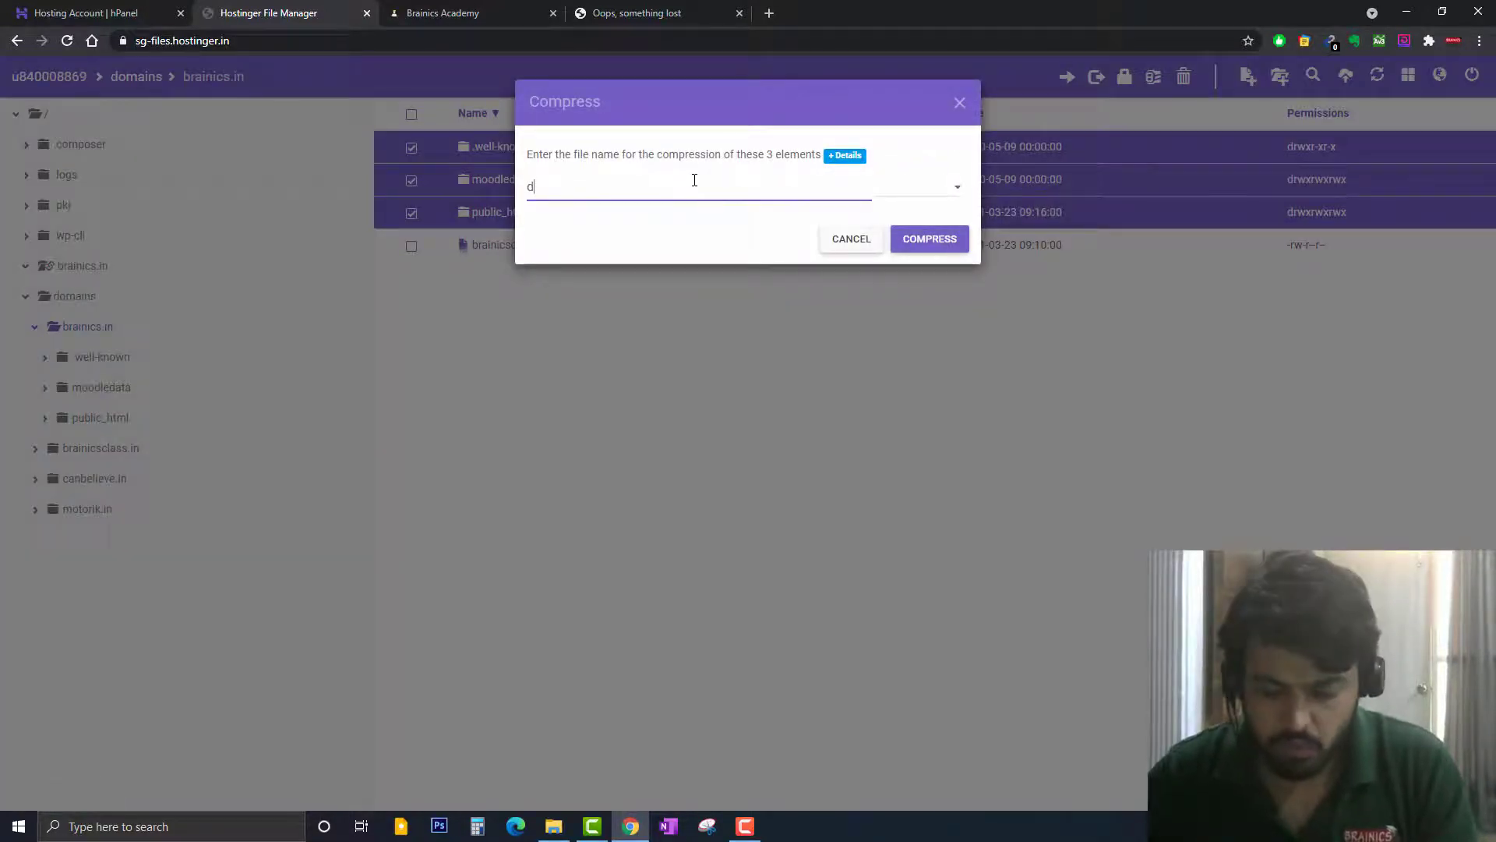
key(BackSpace)
text(test)
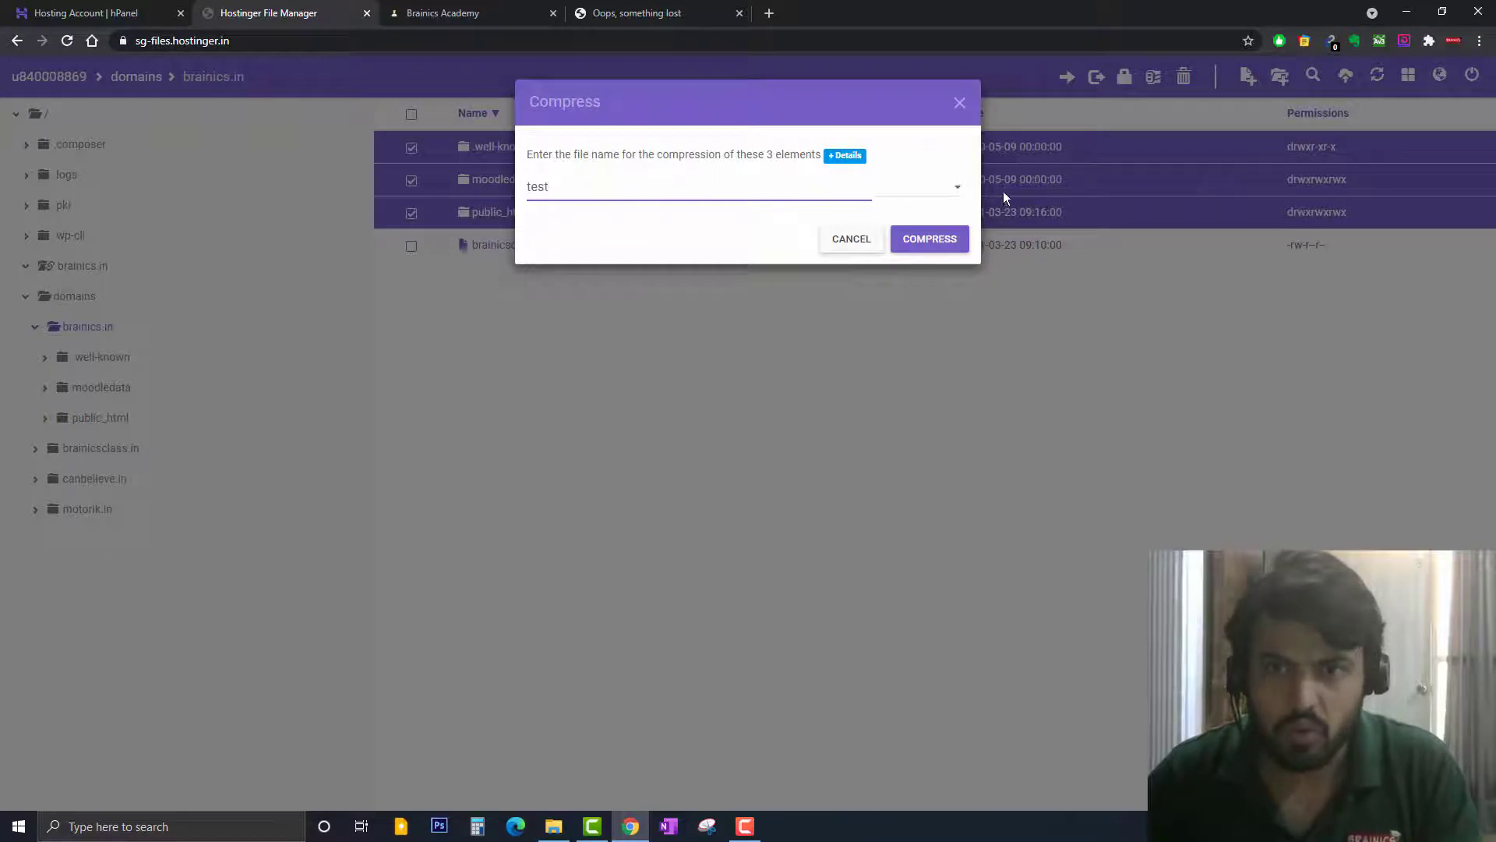
click(951, 183)
click(908, 220)
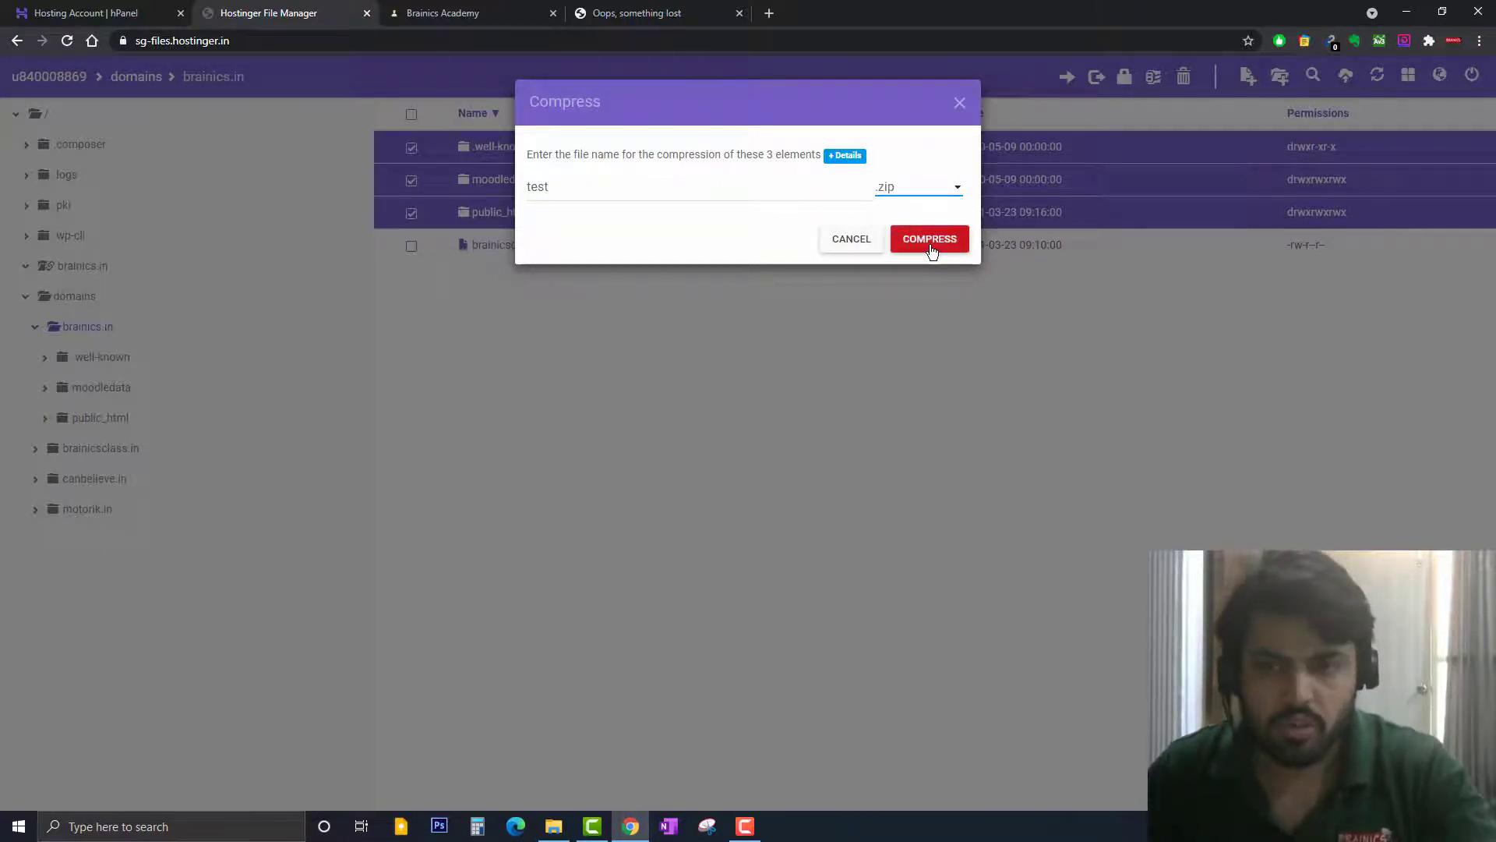
click(960, 105)
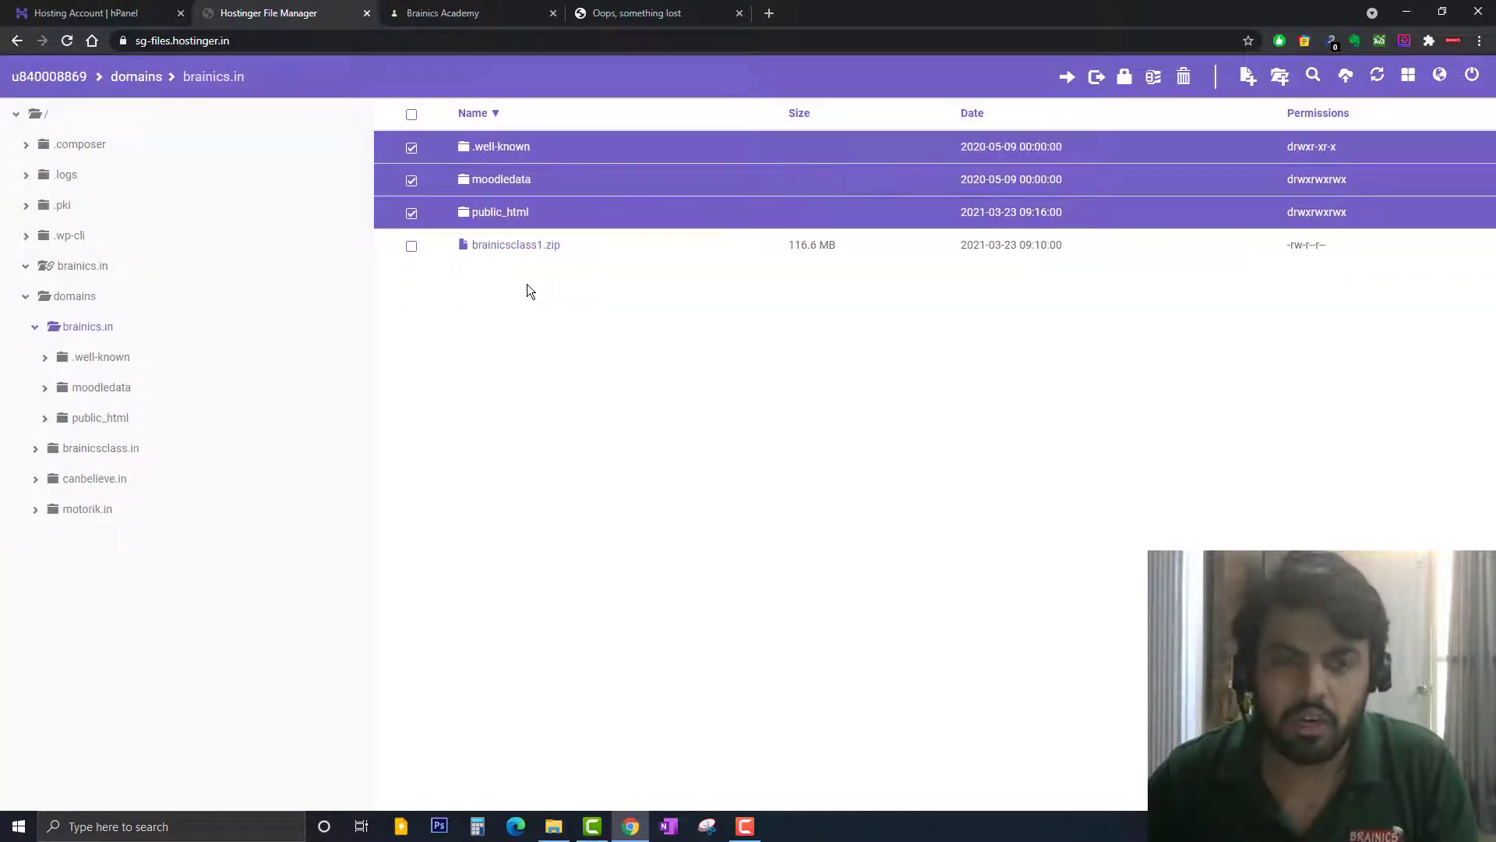
Deselect the three folders and select brainicsclass1.zip instead
click(411, 214)
click(411, 181)
click(411, 149)
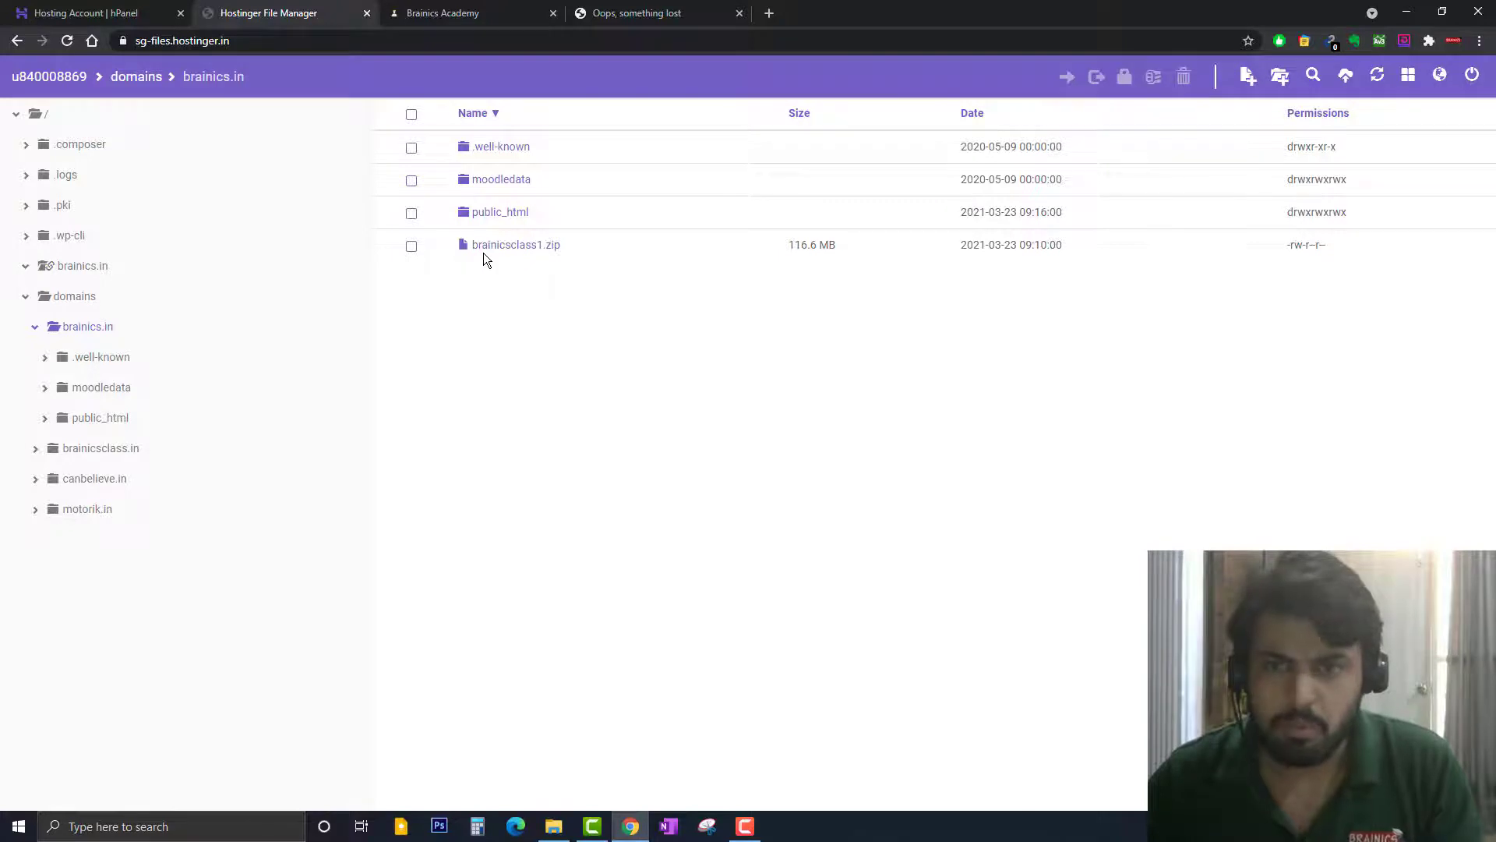
click(413, 247)
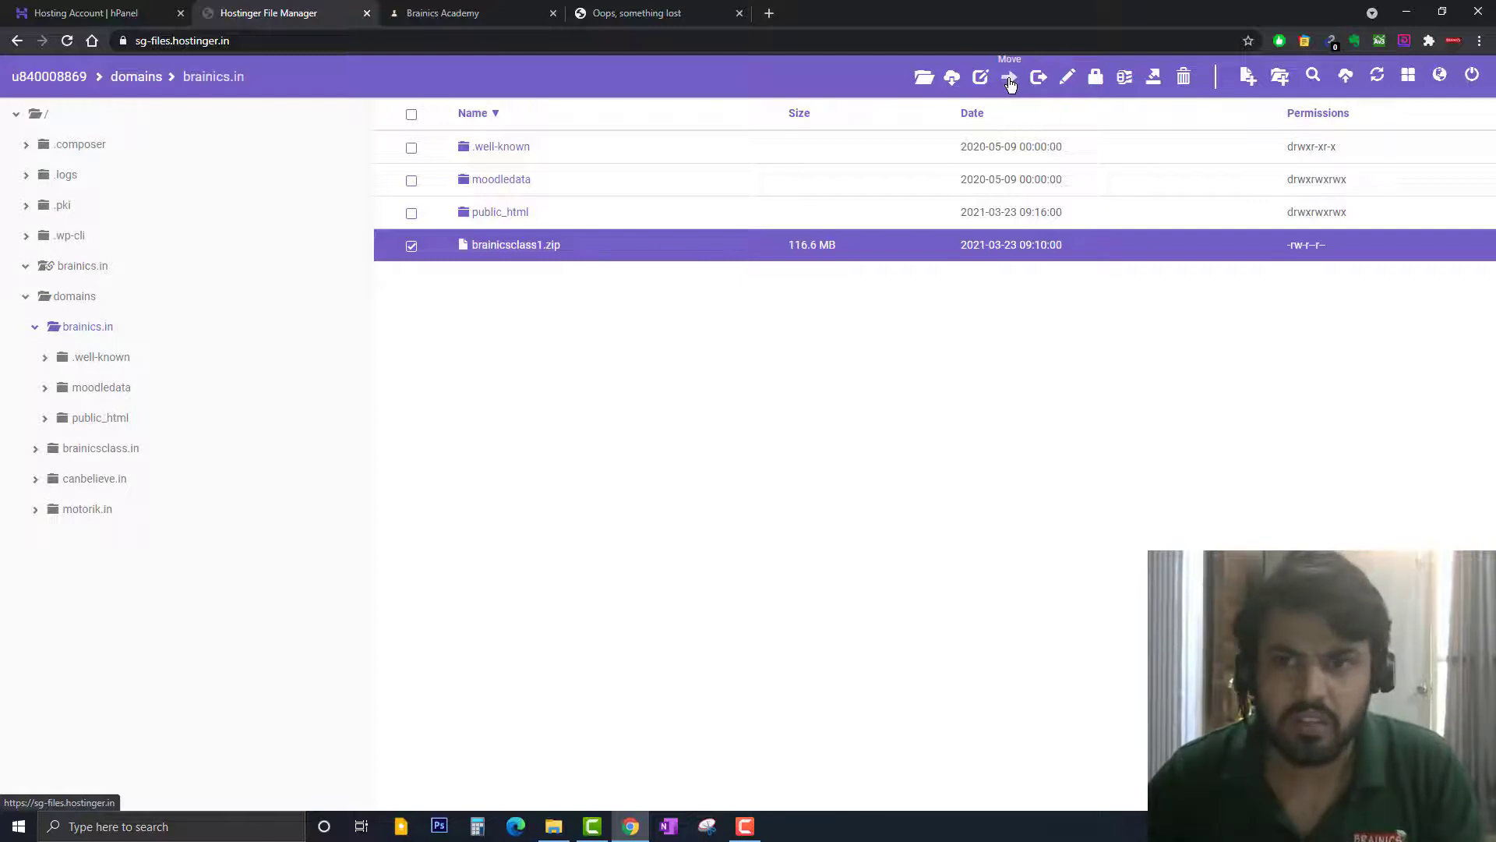
Move brainicsclass1.zip, choosing domains/brainicsclass.in as the destination folder
click(1009, 78)
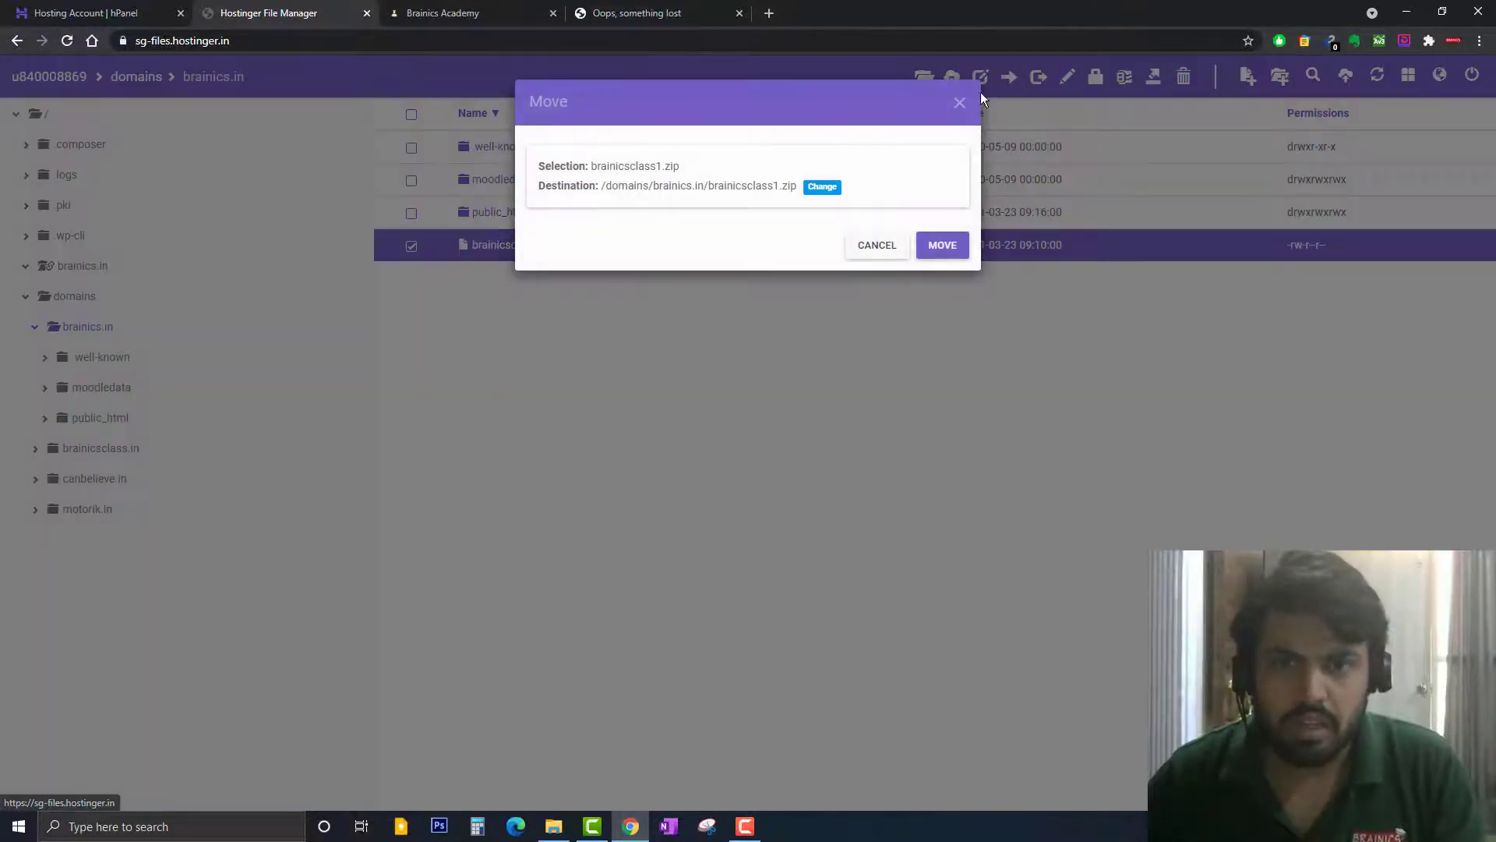
click(822, 188)
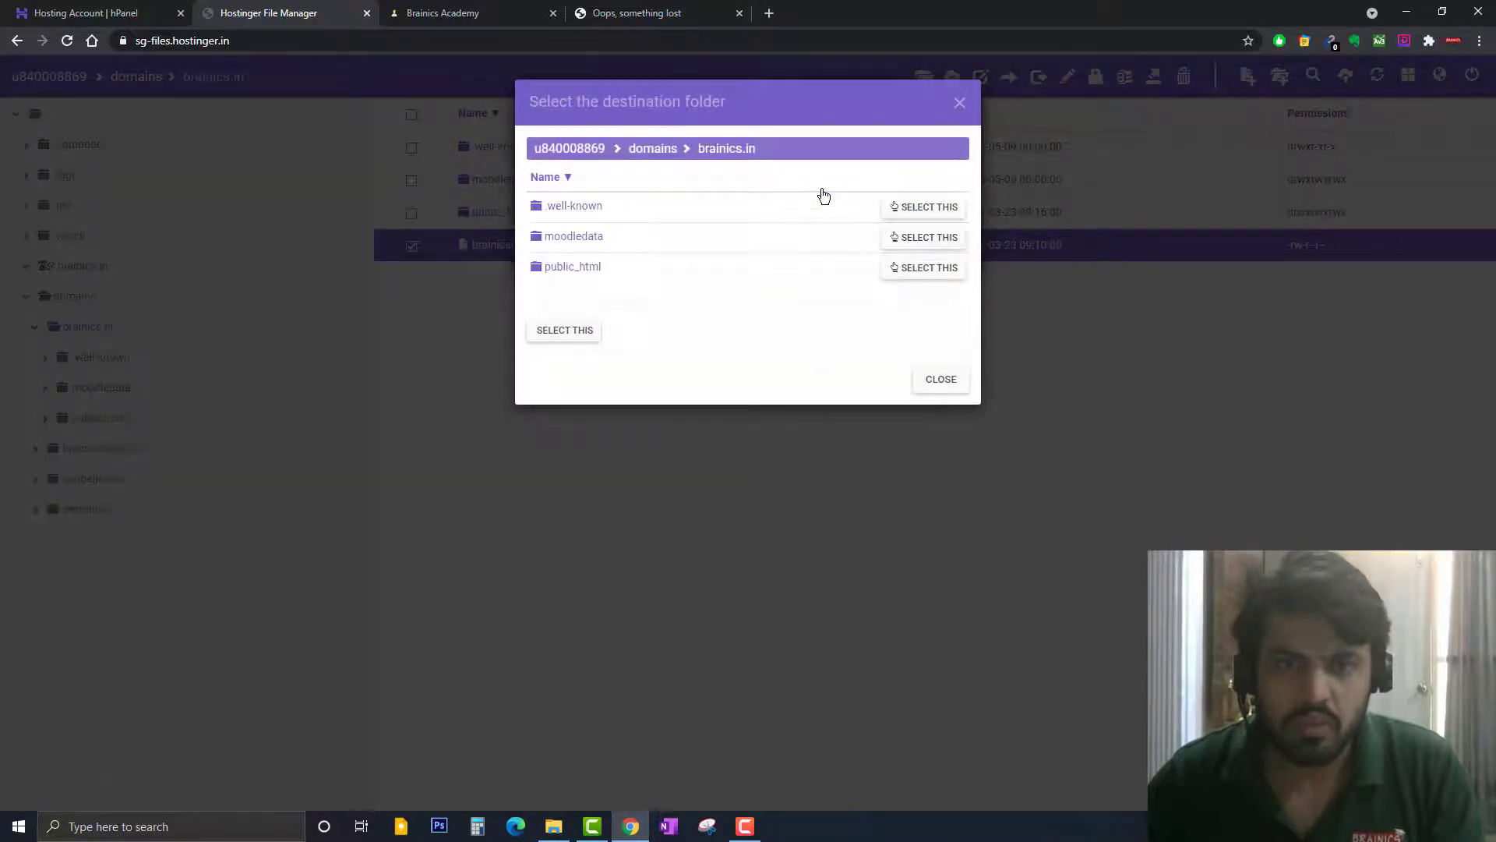
click(651, 155)
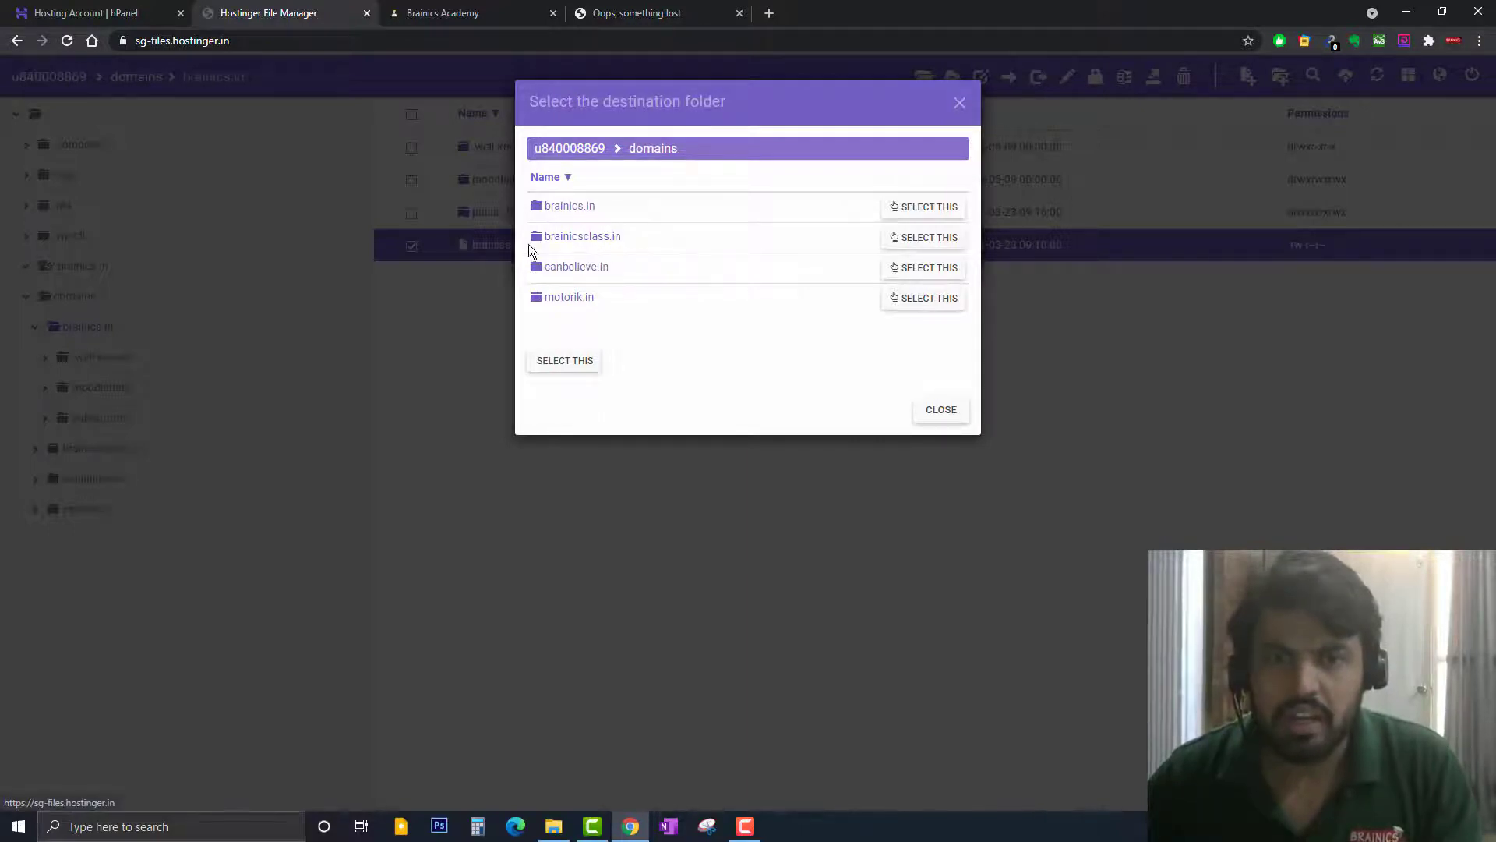
click(608, 244)
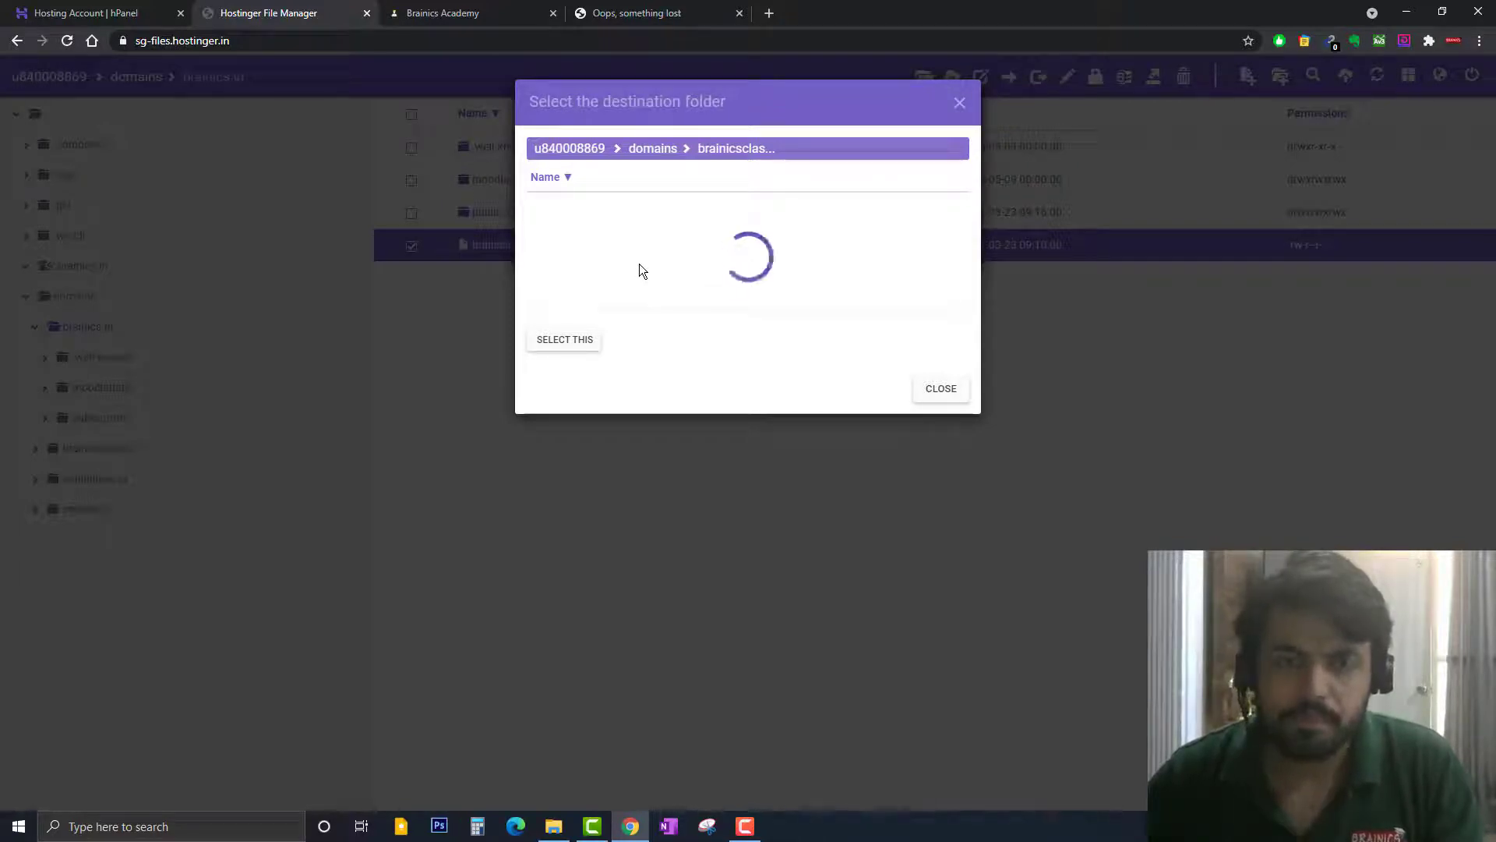
click(566, 269)
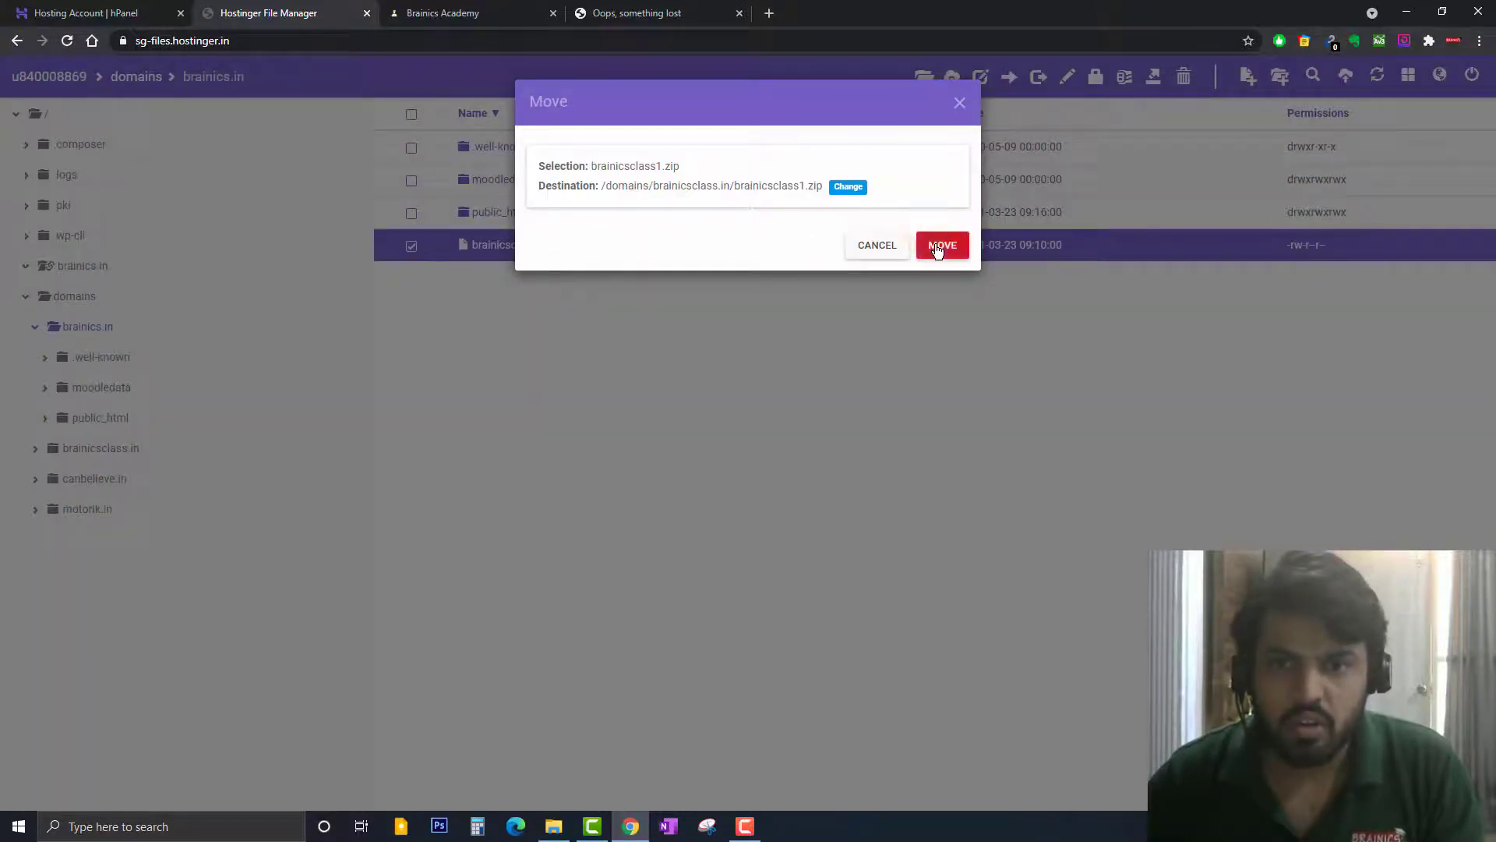
click(940, 248)
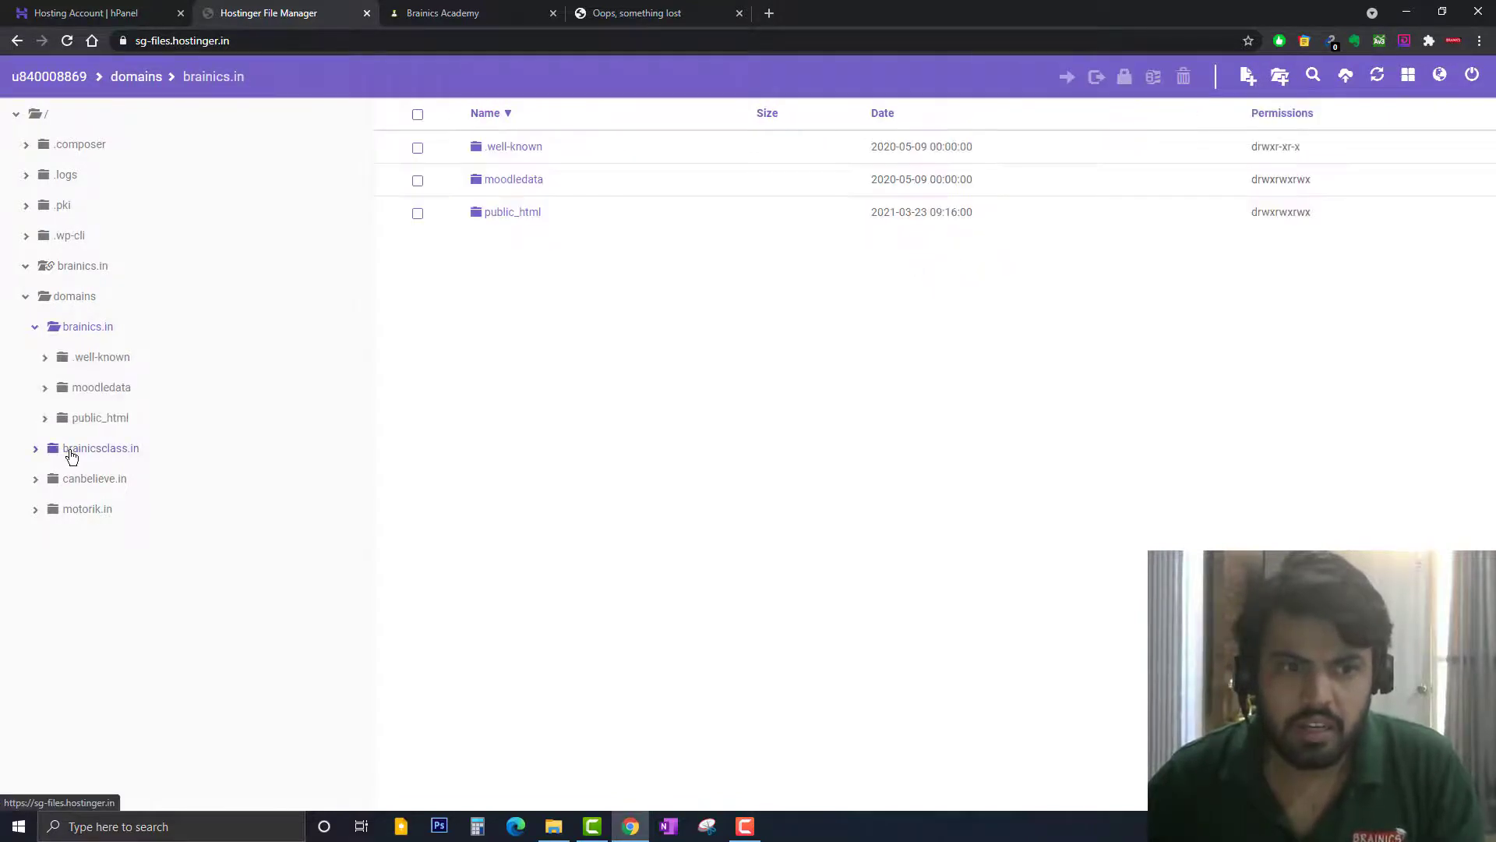
In brainicsclass.in, extract brainicsclass1.zip into a brainicsclass1 folder, then reselect the zip
click(71, 454)
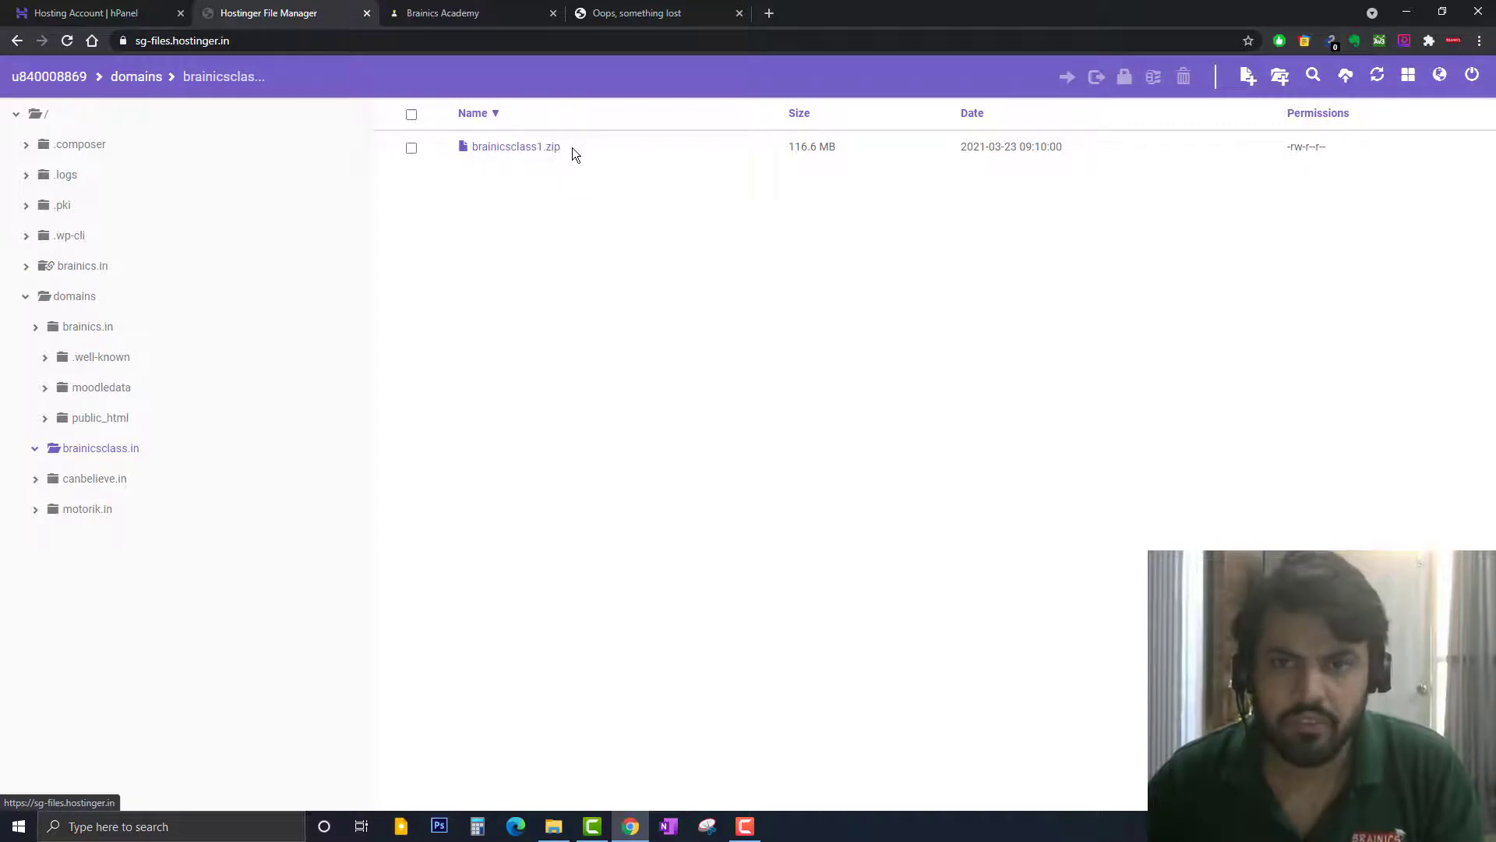
click(411, 150)
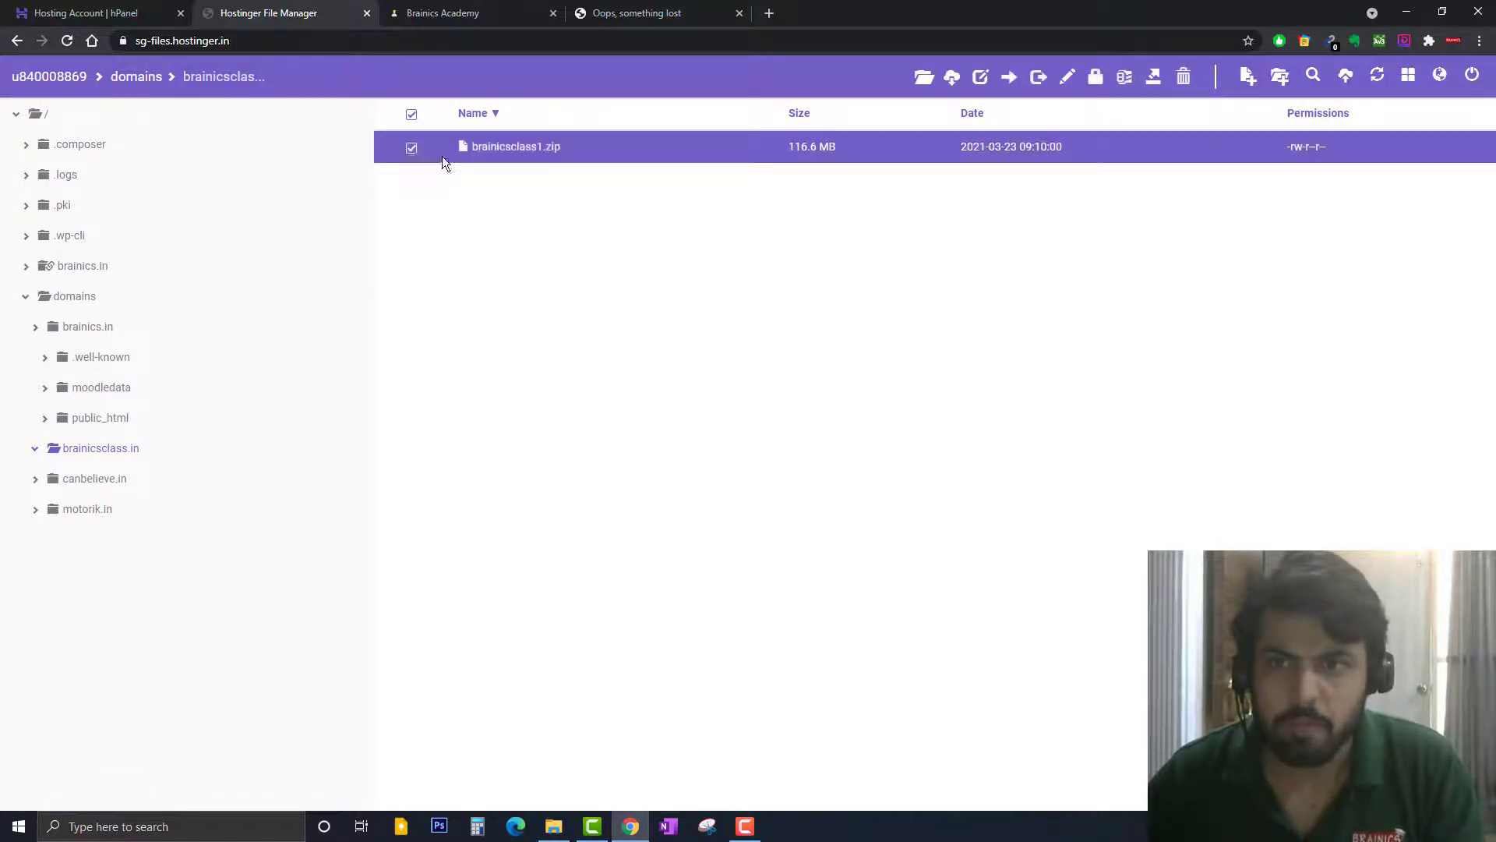
click(1154, 81)
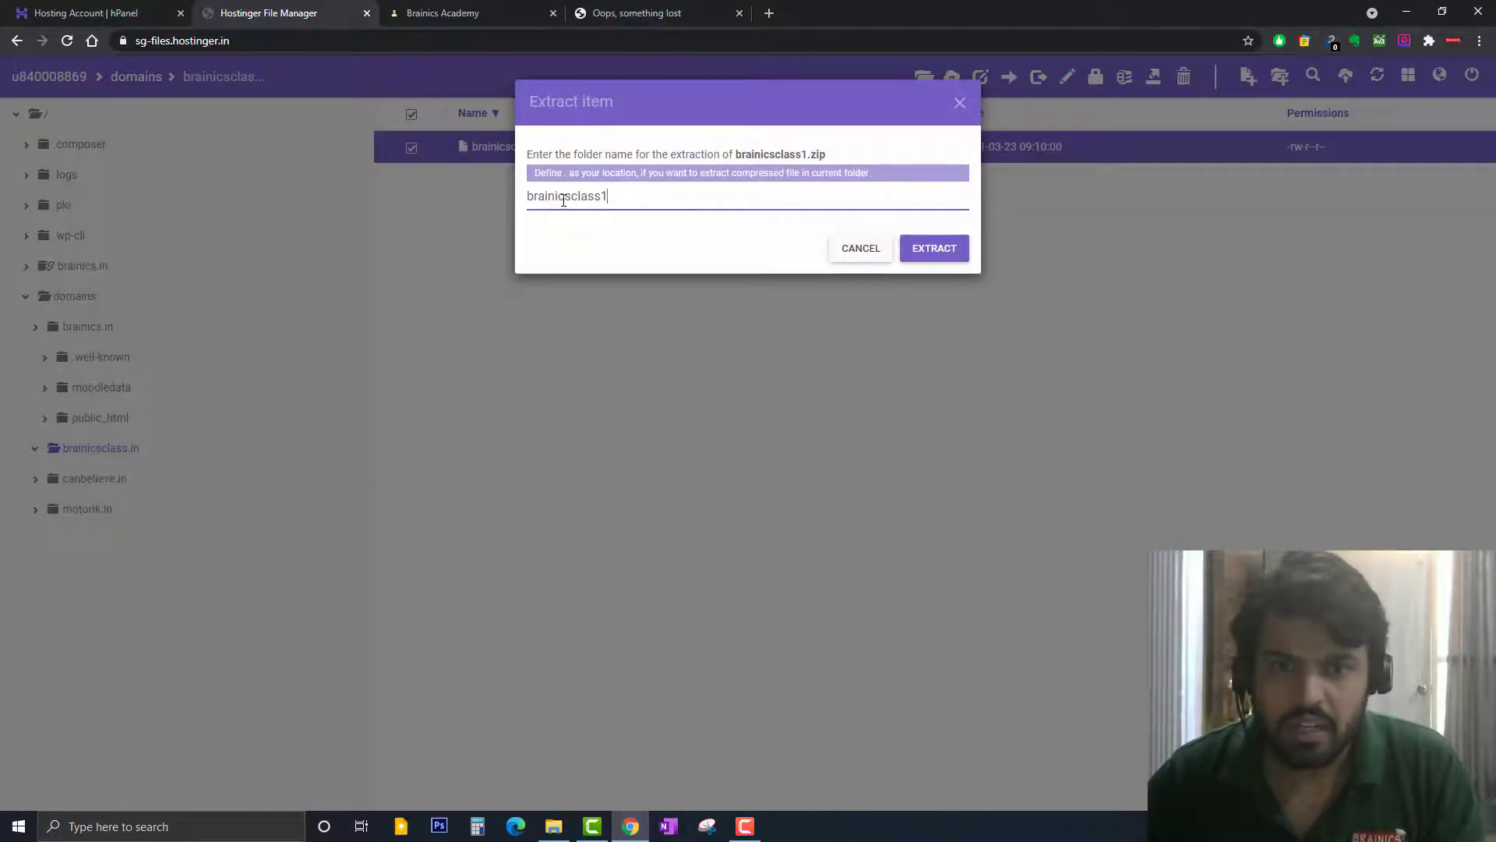
click(924, 250)
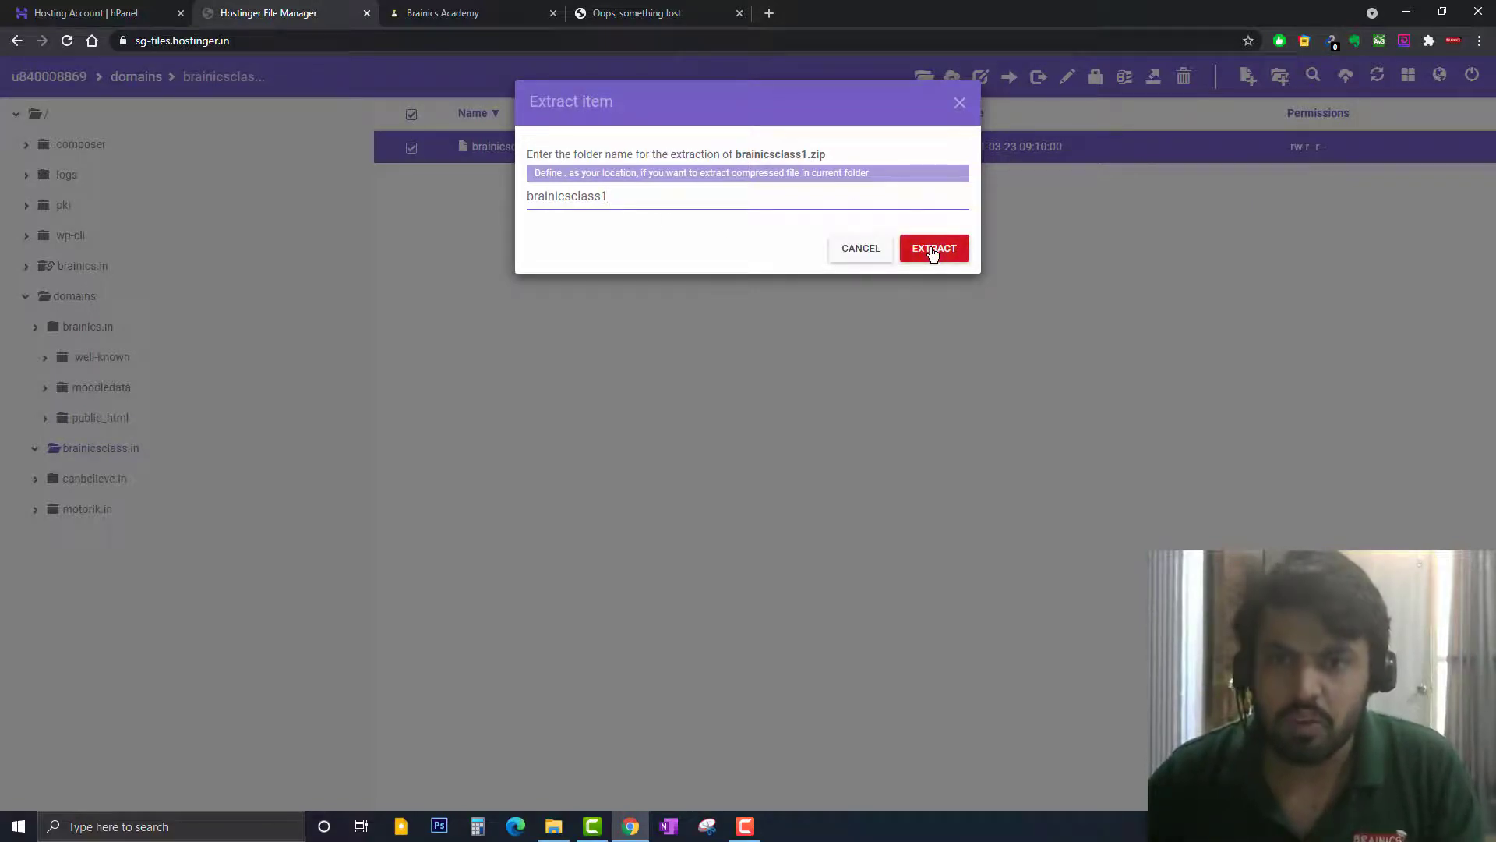
click(933, 251)
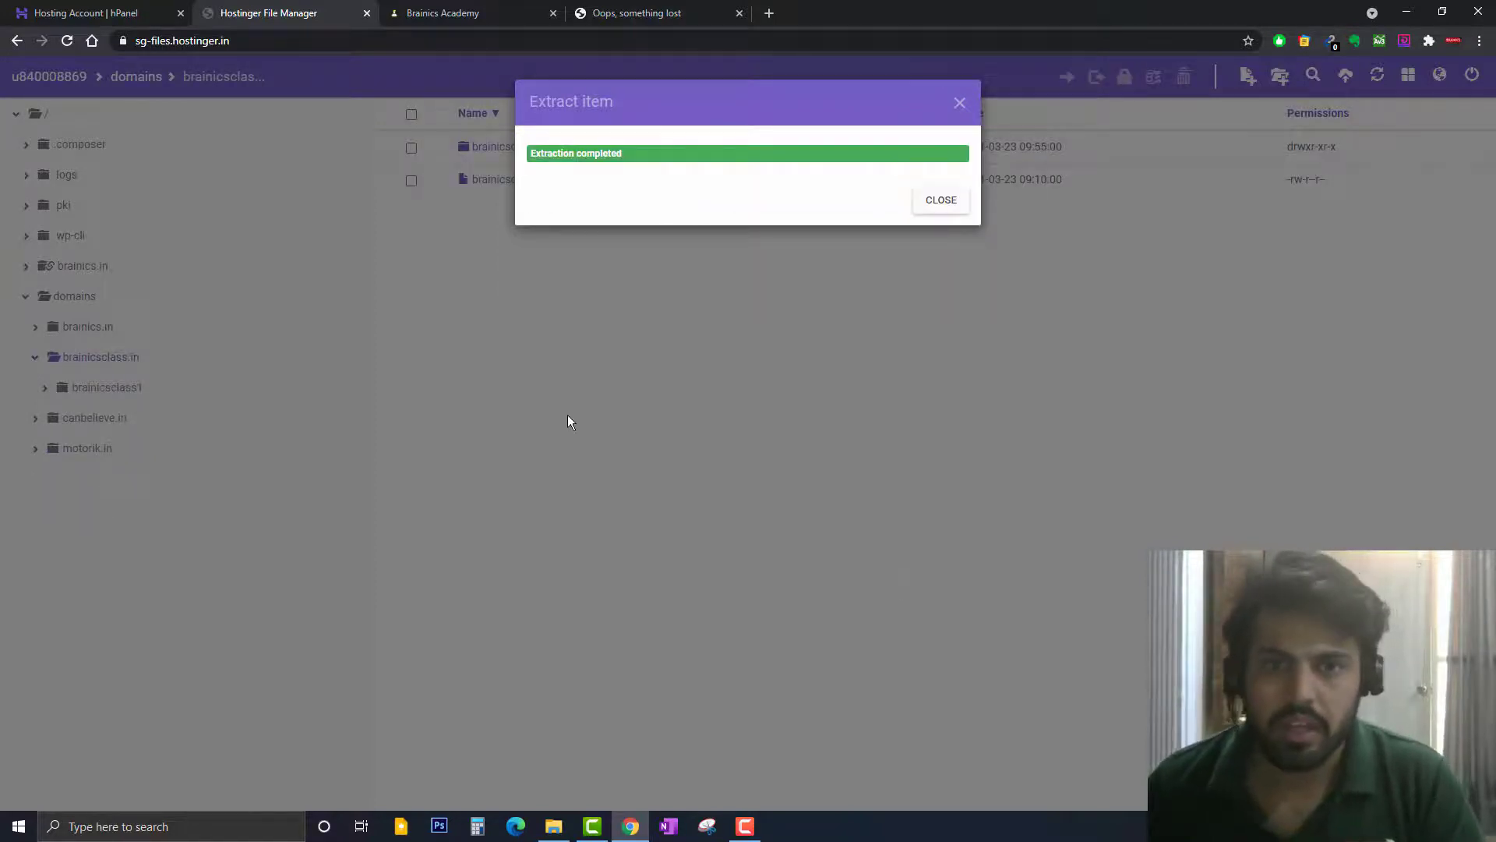
click(939, 201)
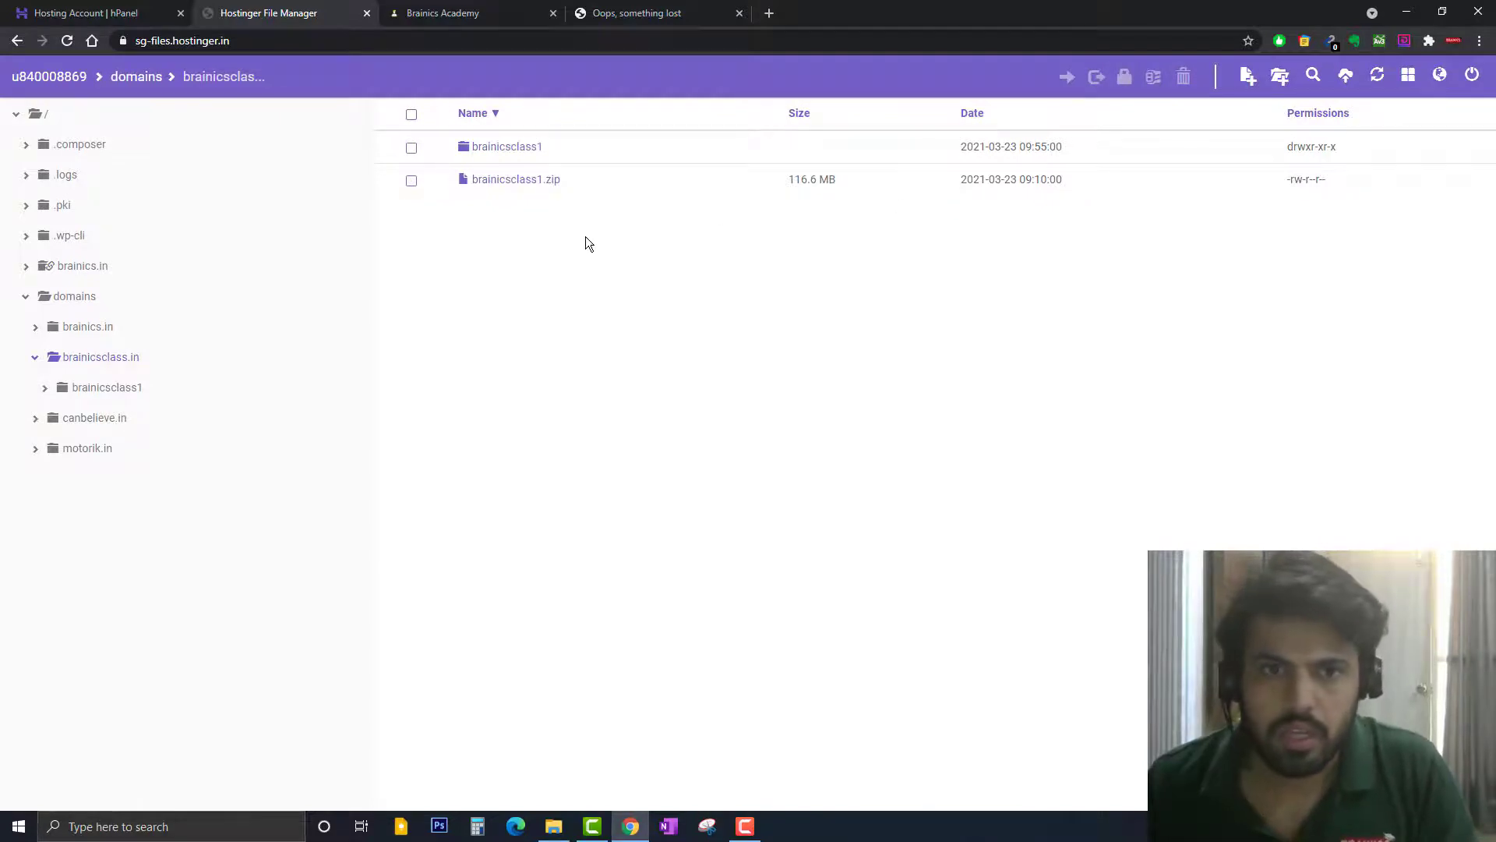
click(411, 182)
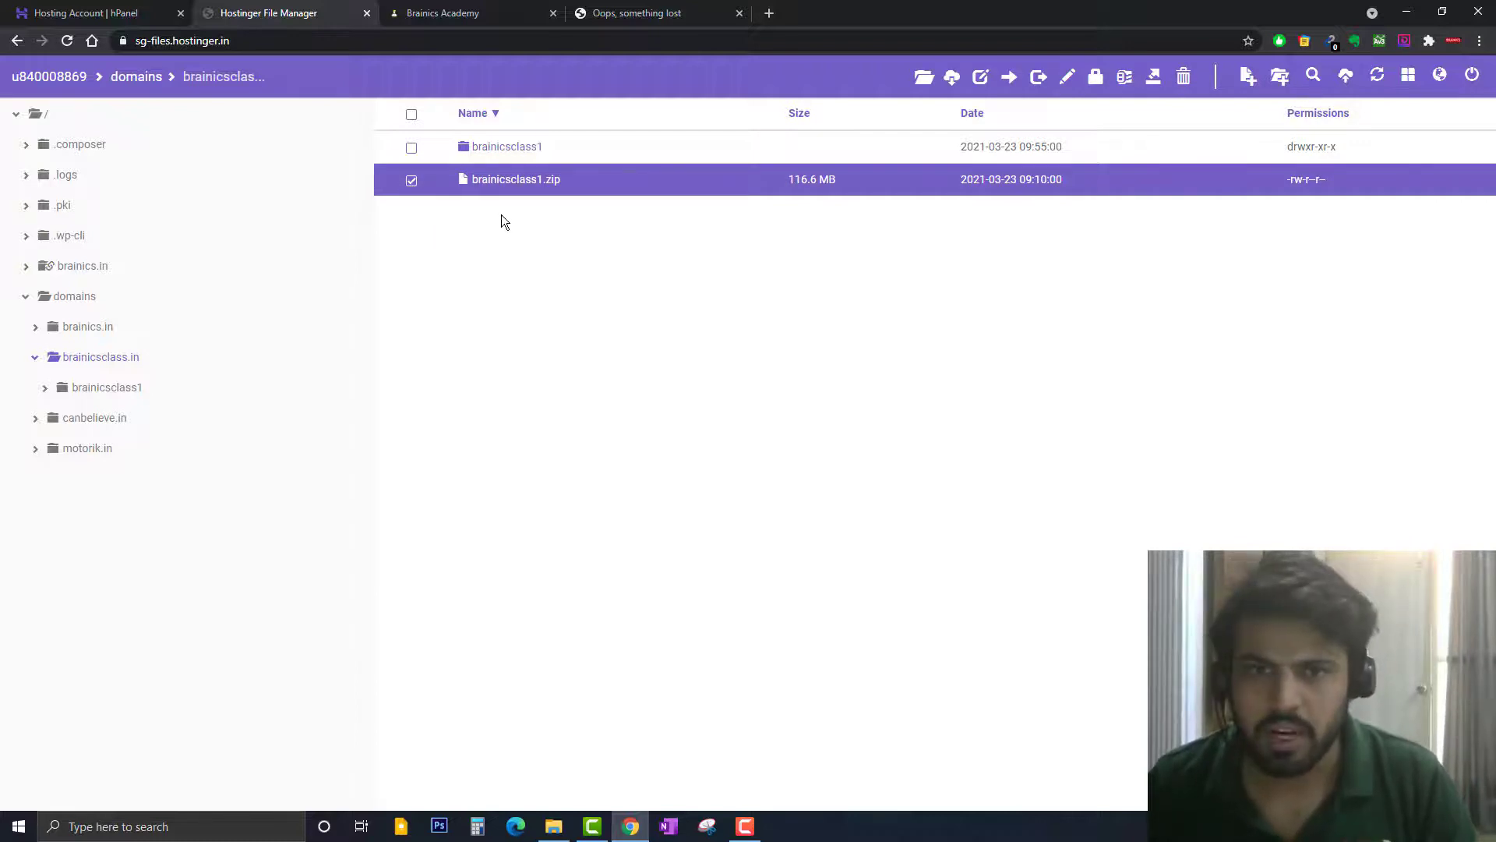
Delete brainicsclass1.zip and open the extracted brainicsclass1 folder
click(1182, 86)
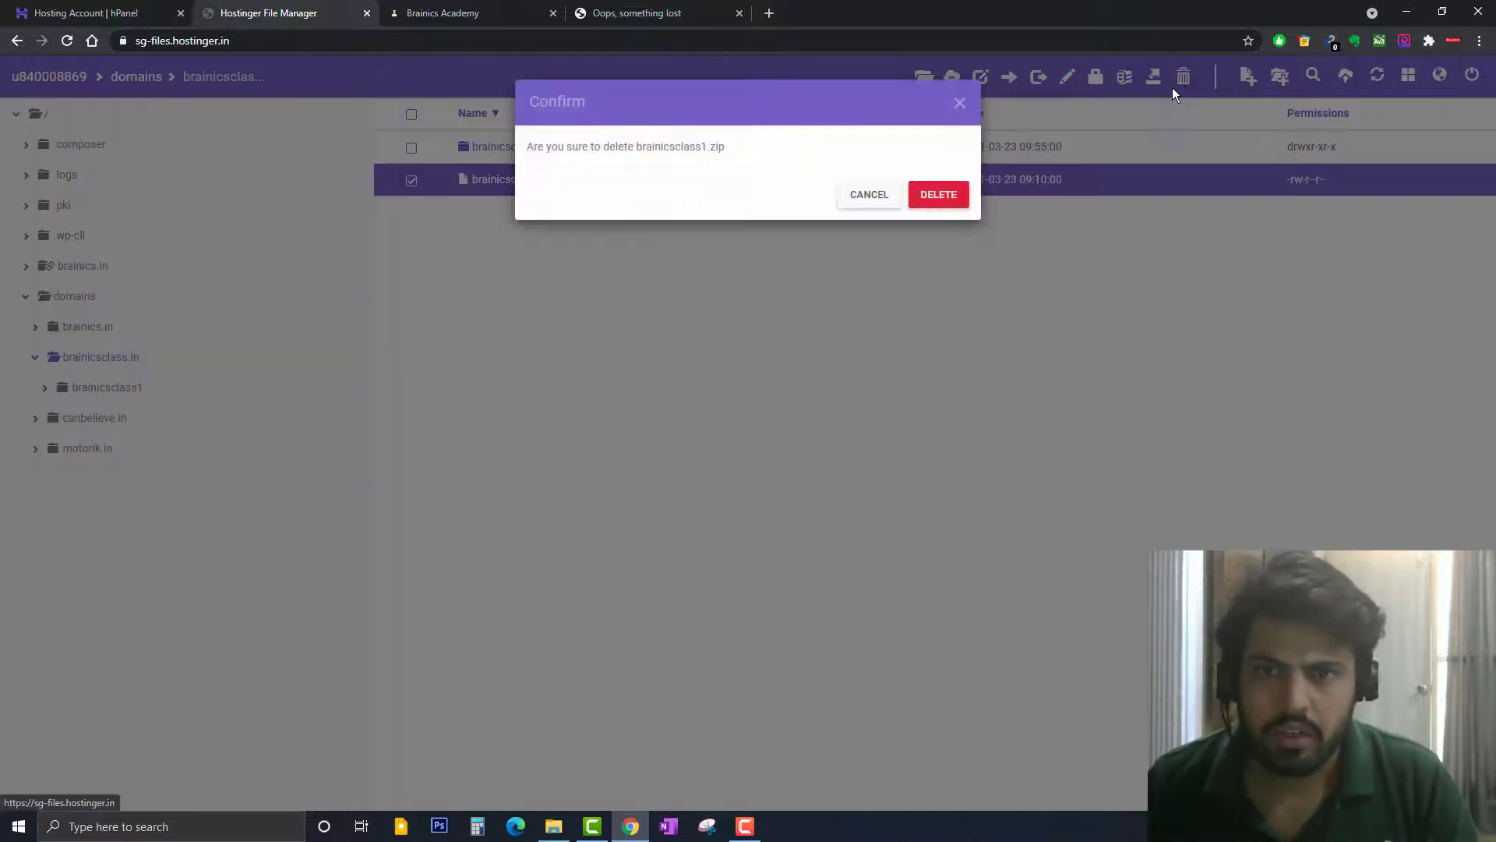
click(940, 197)
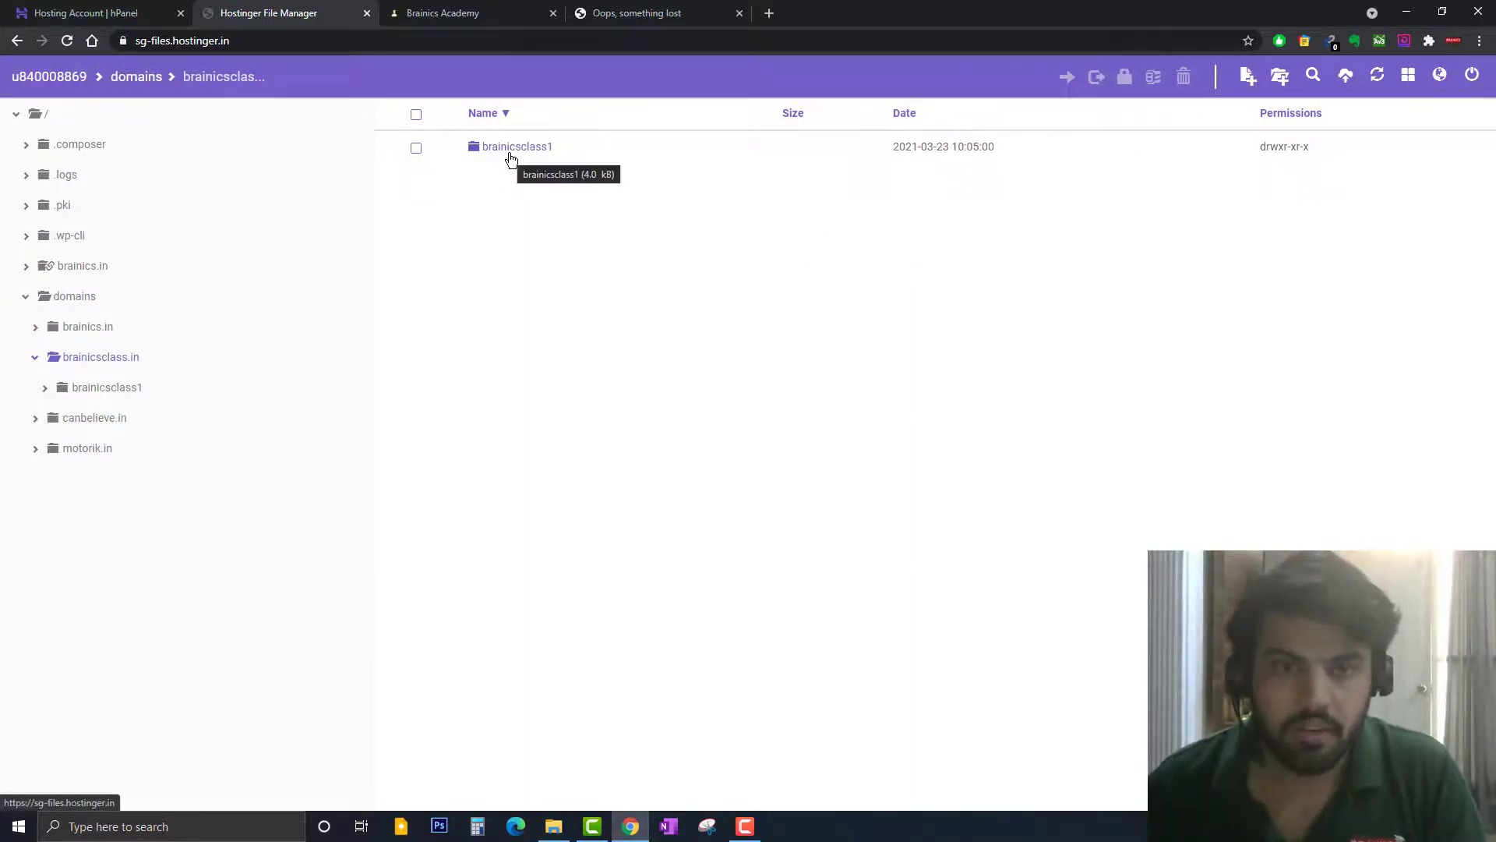
click(510, 156)
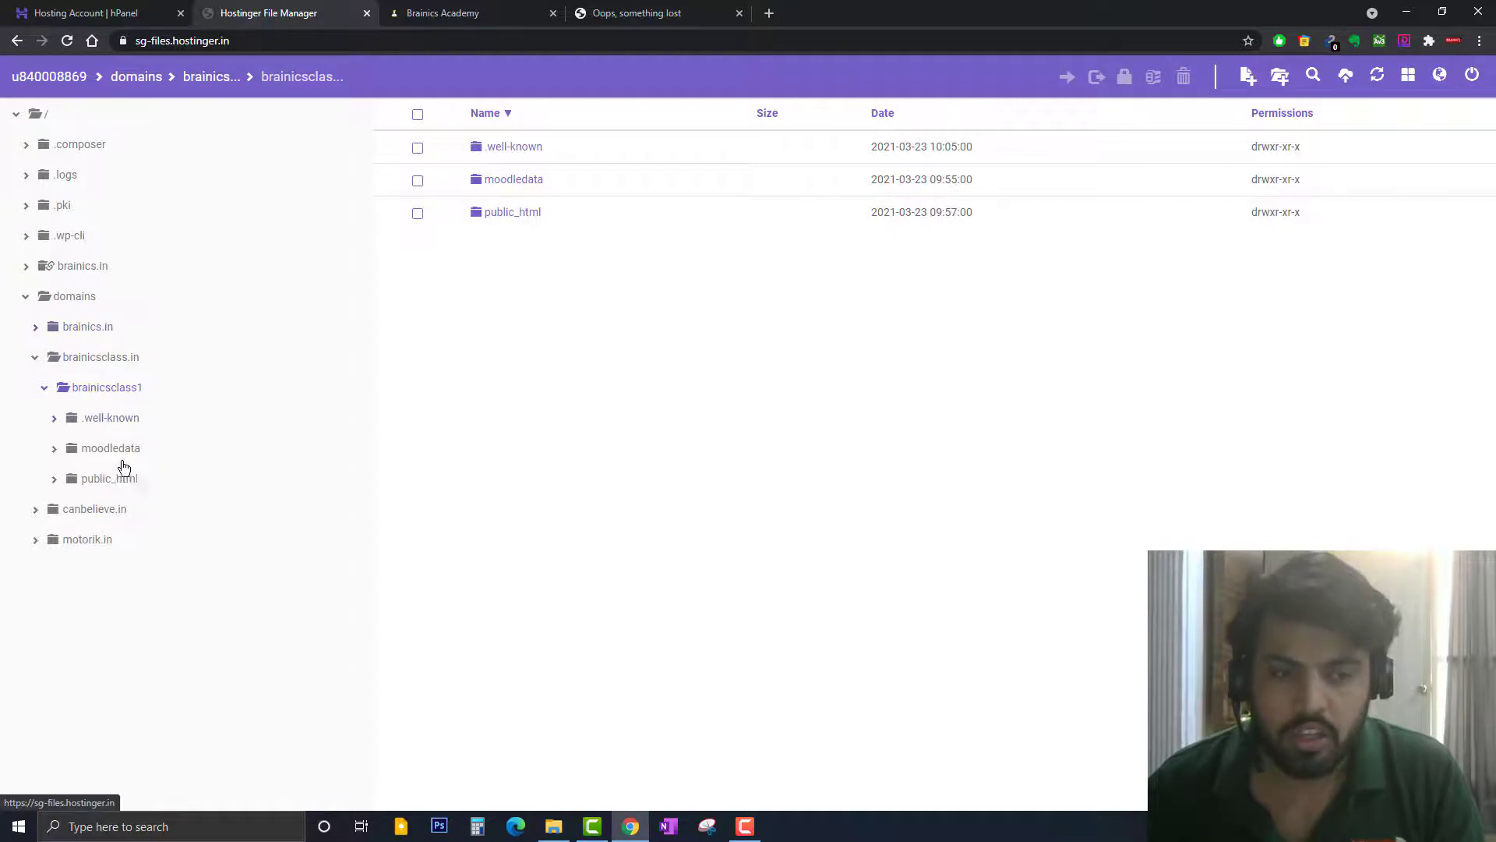
Move .well-known, moodledata and public_html out of brainicsclass1 up into brainicsclass.in
click(417, 149)
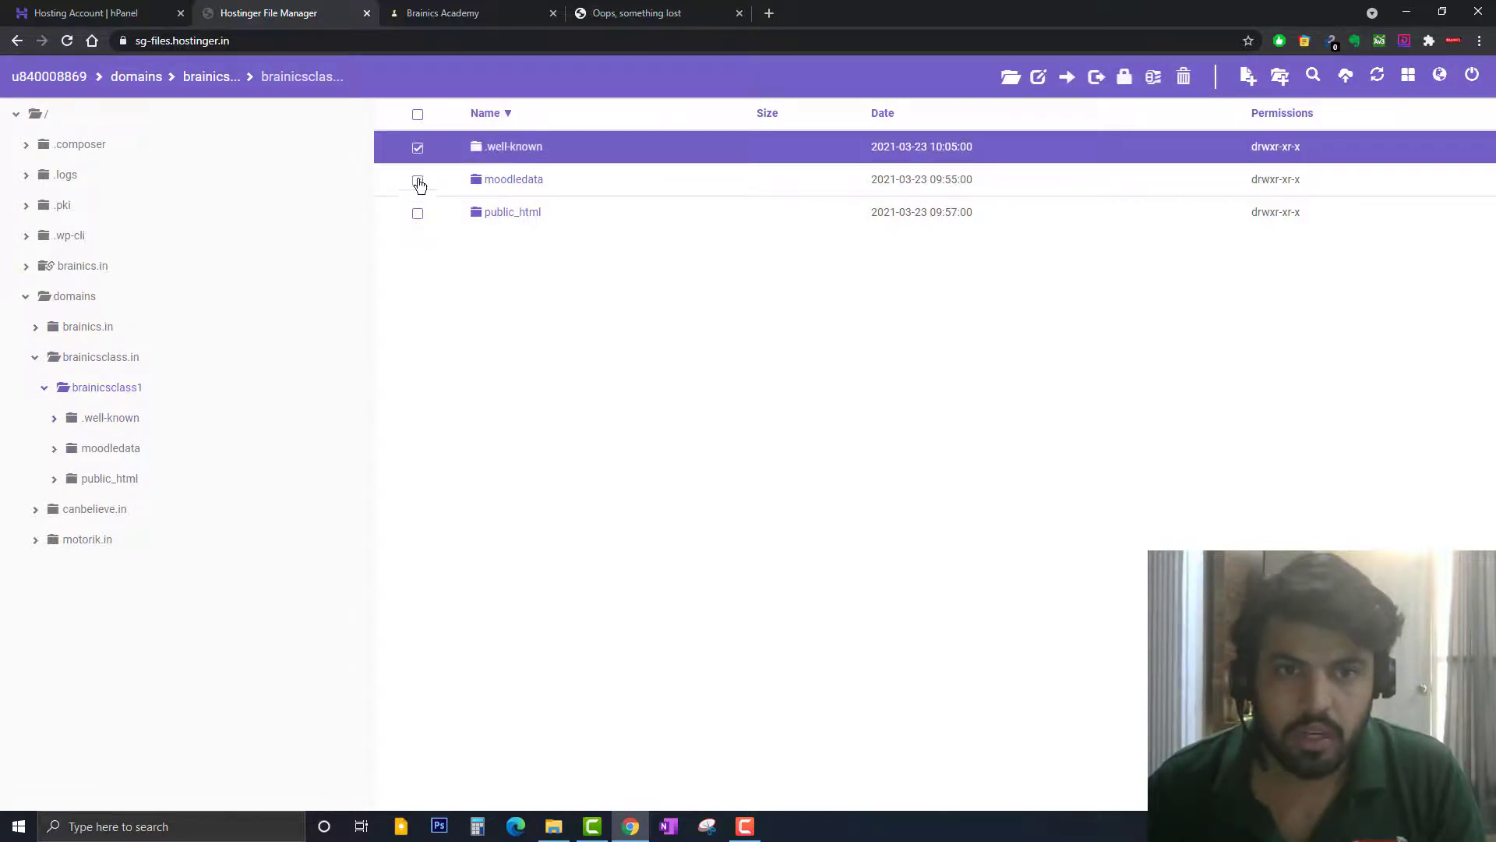
click(418, 181)
click(417, 214)
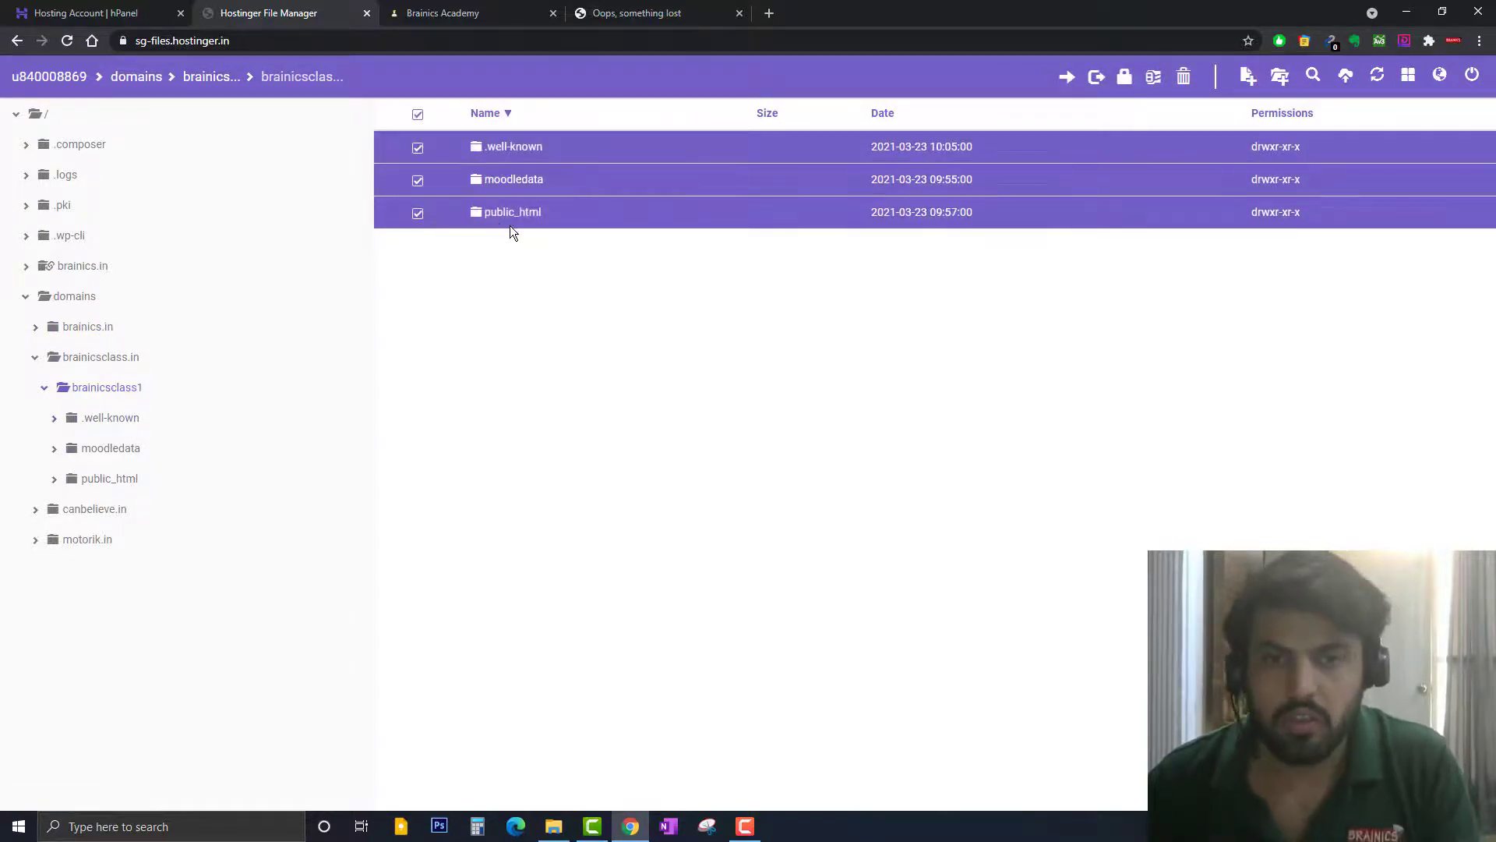
click(1070, 78)
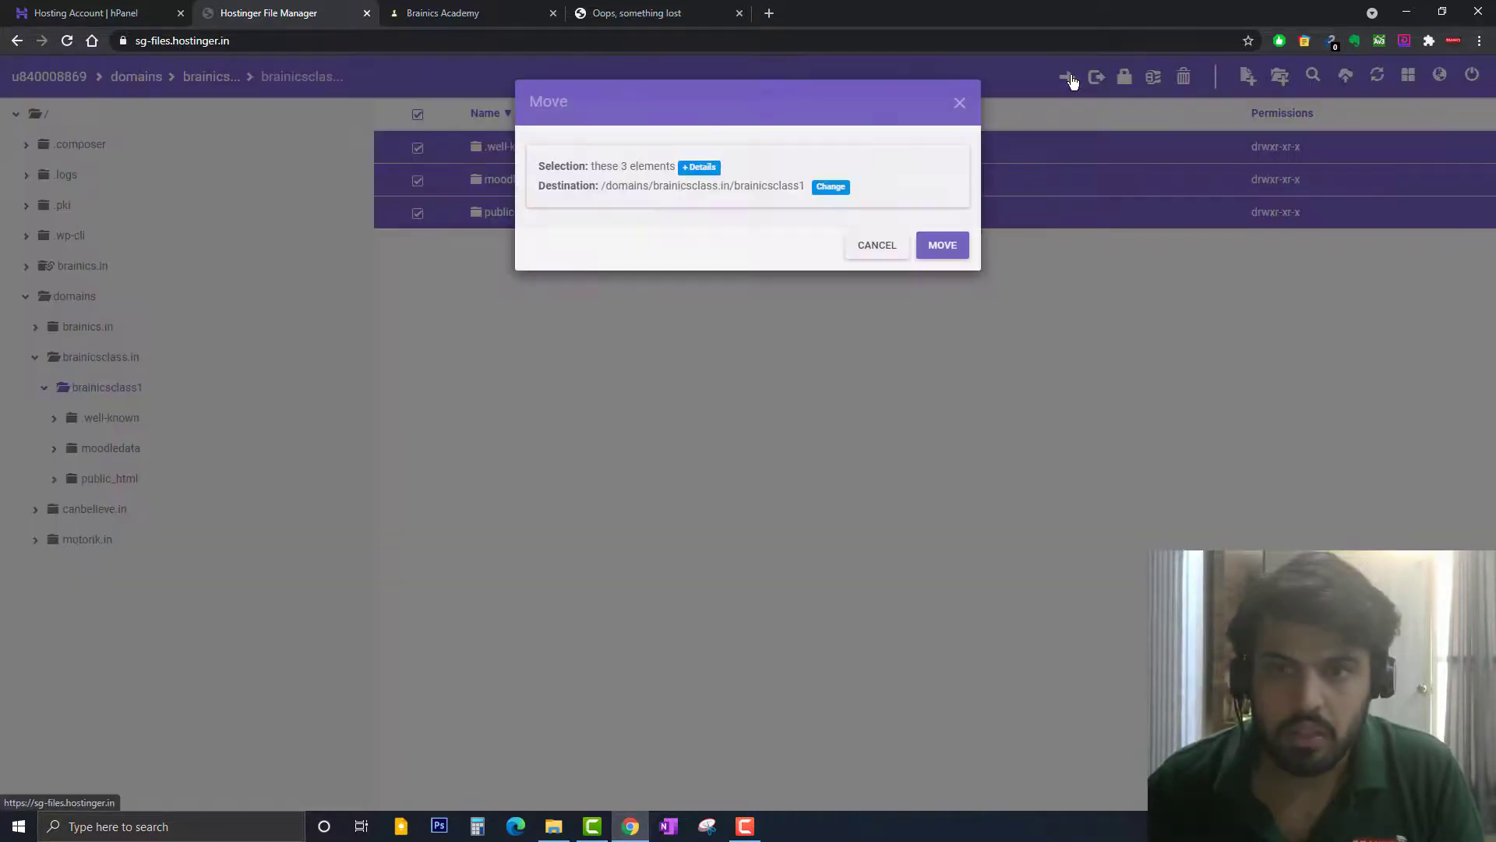
click(831, 187)
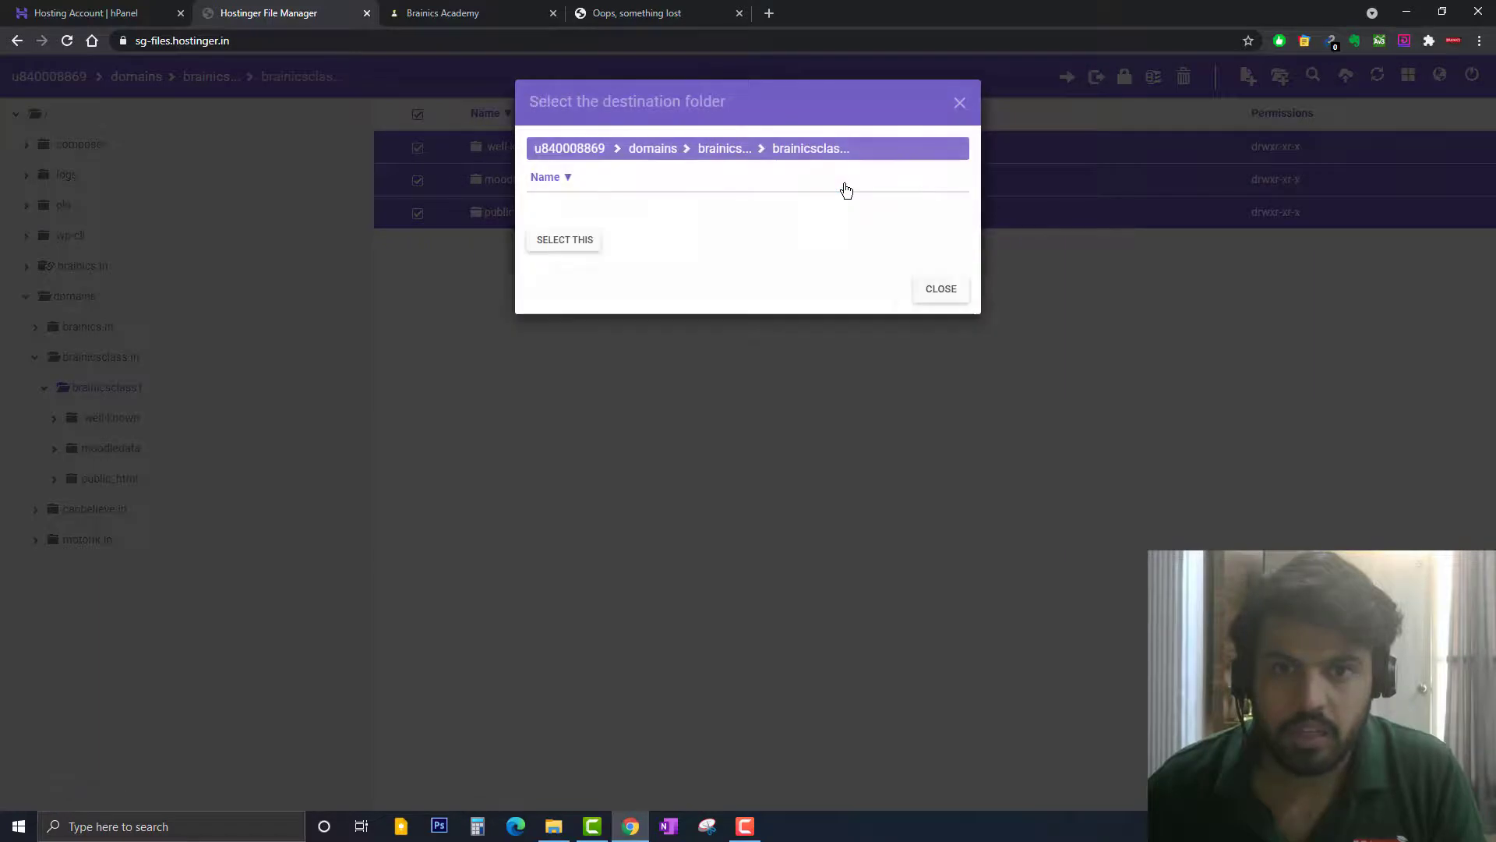
click(725, 156)
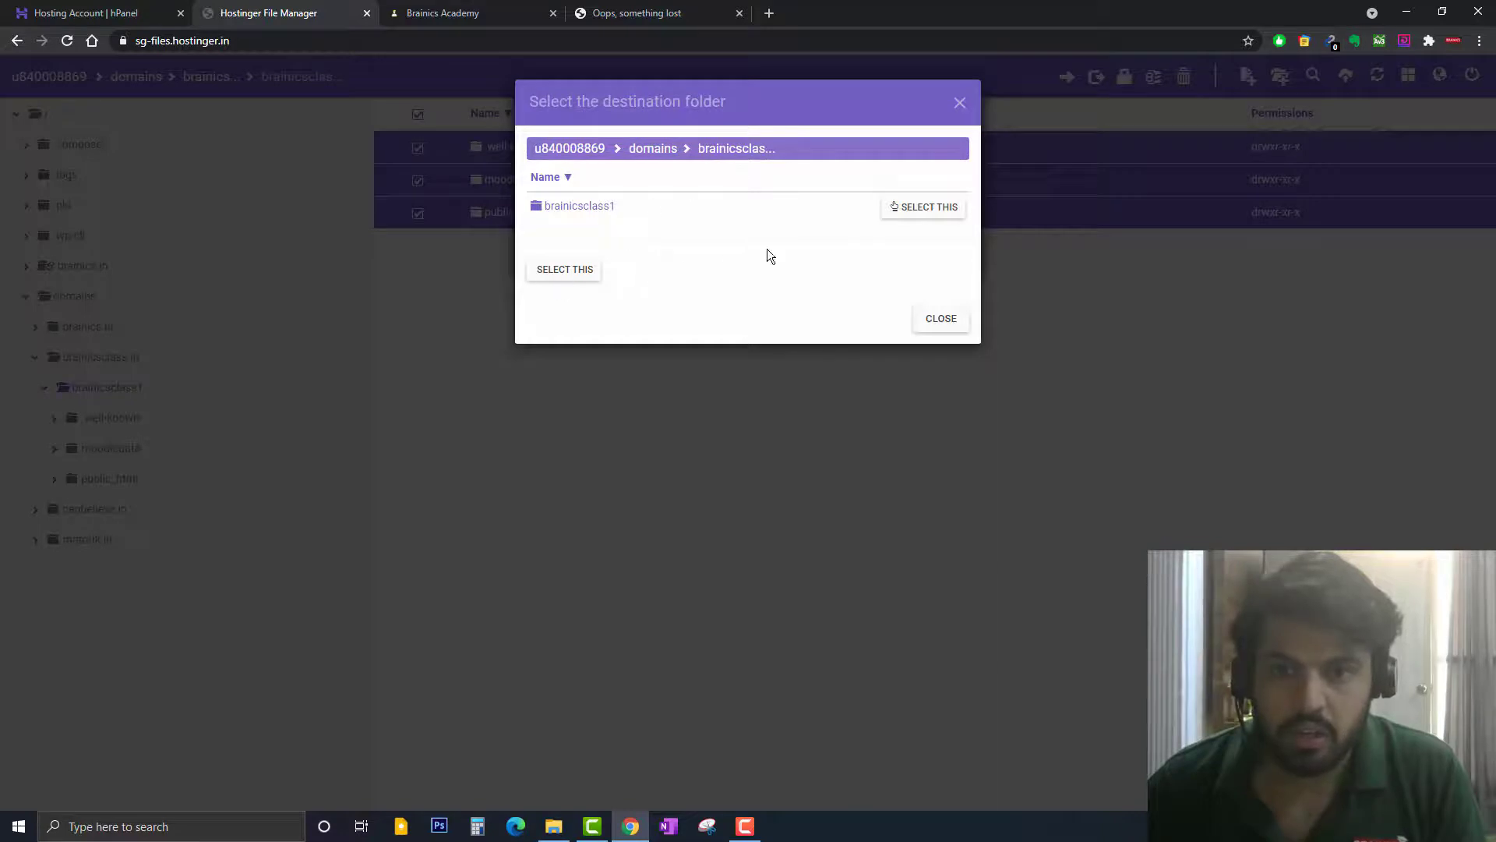
click(565, 273)
click(941, 246)
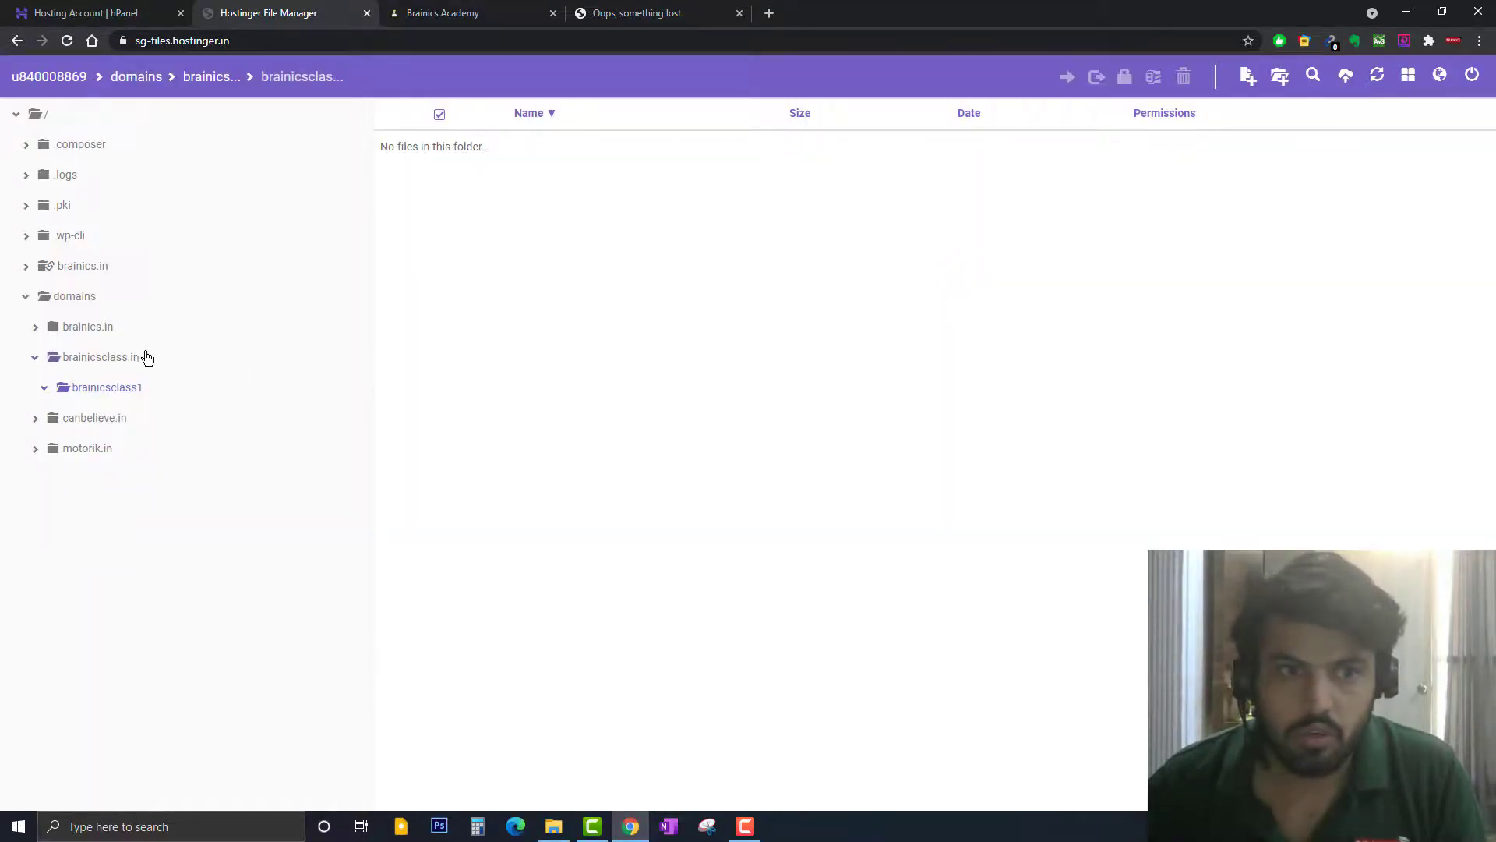
Delete the now-empty brainicsclass1 folder and reopen the brainicsclass.in domain folder
click(212, 78)
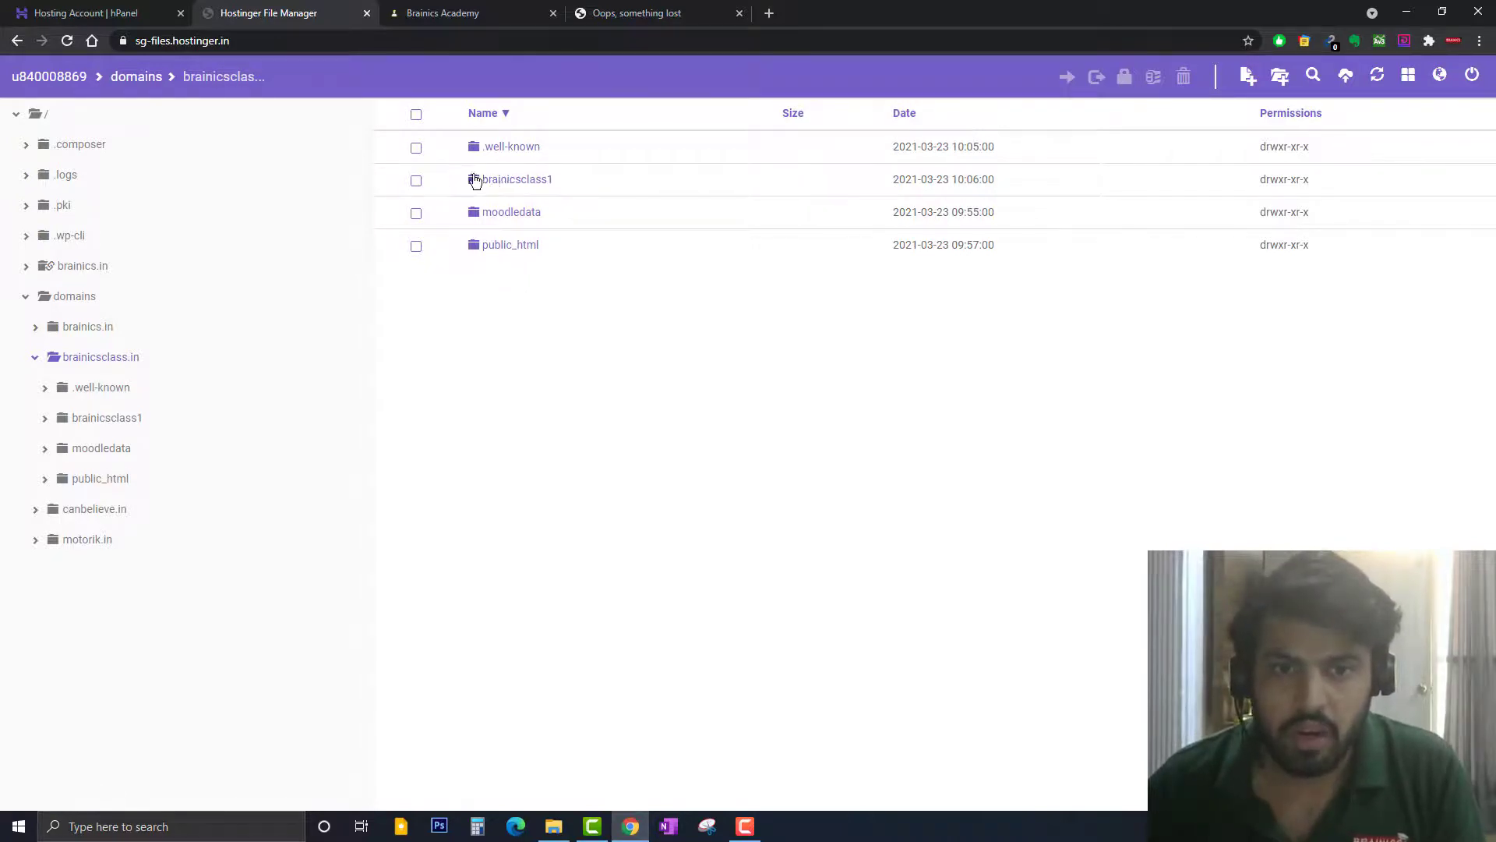
click(415, 183)
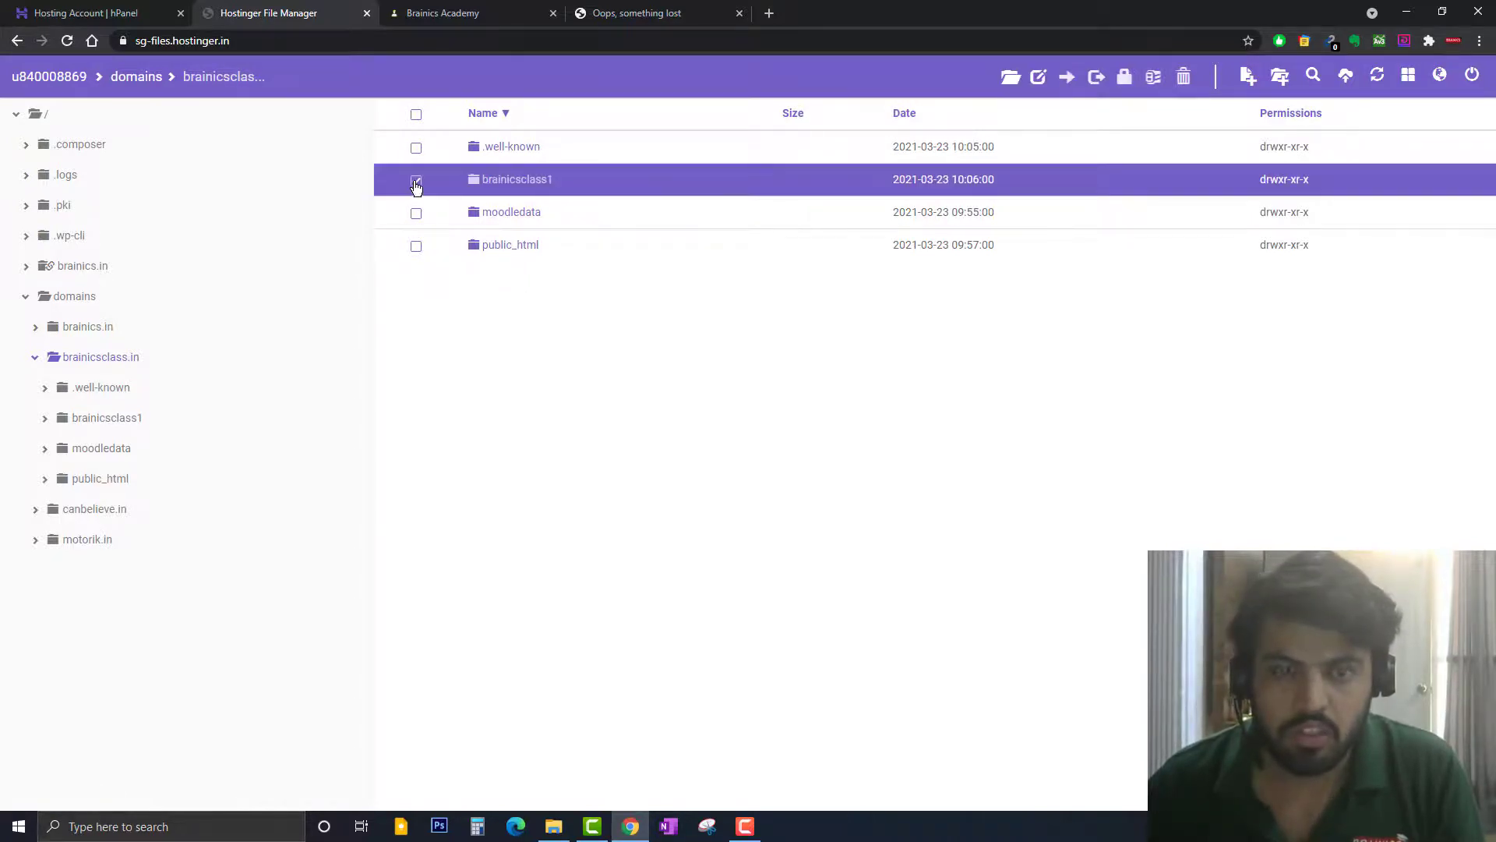
click(1184, 76)
click(951, 207)
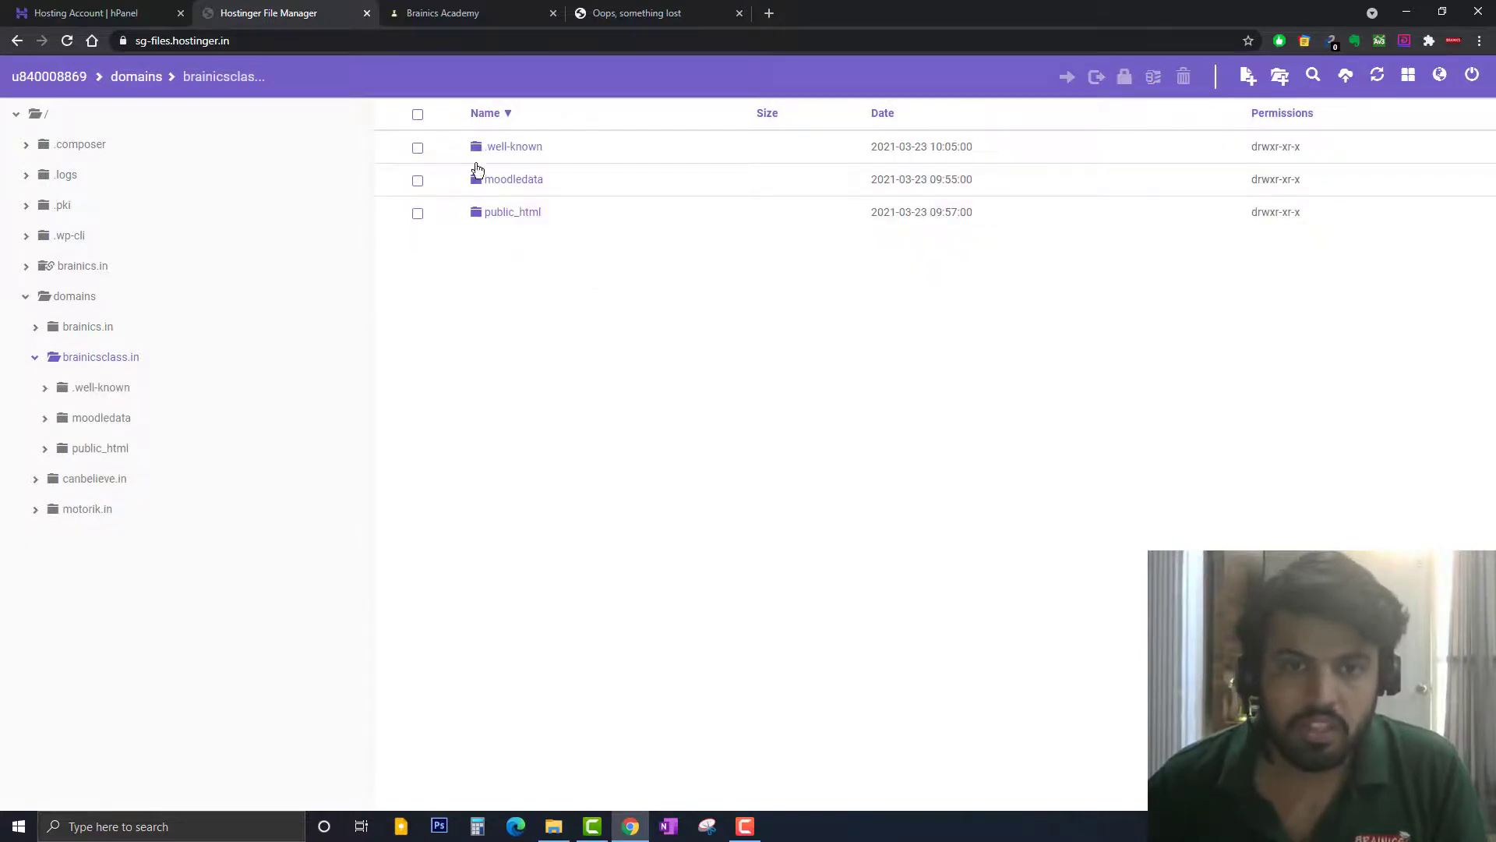
click(86, 328)
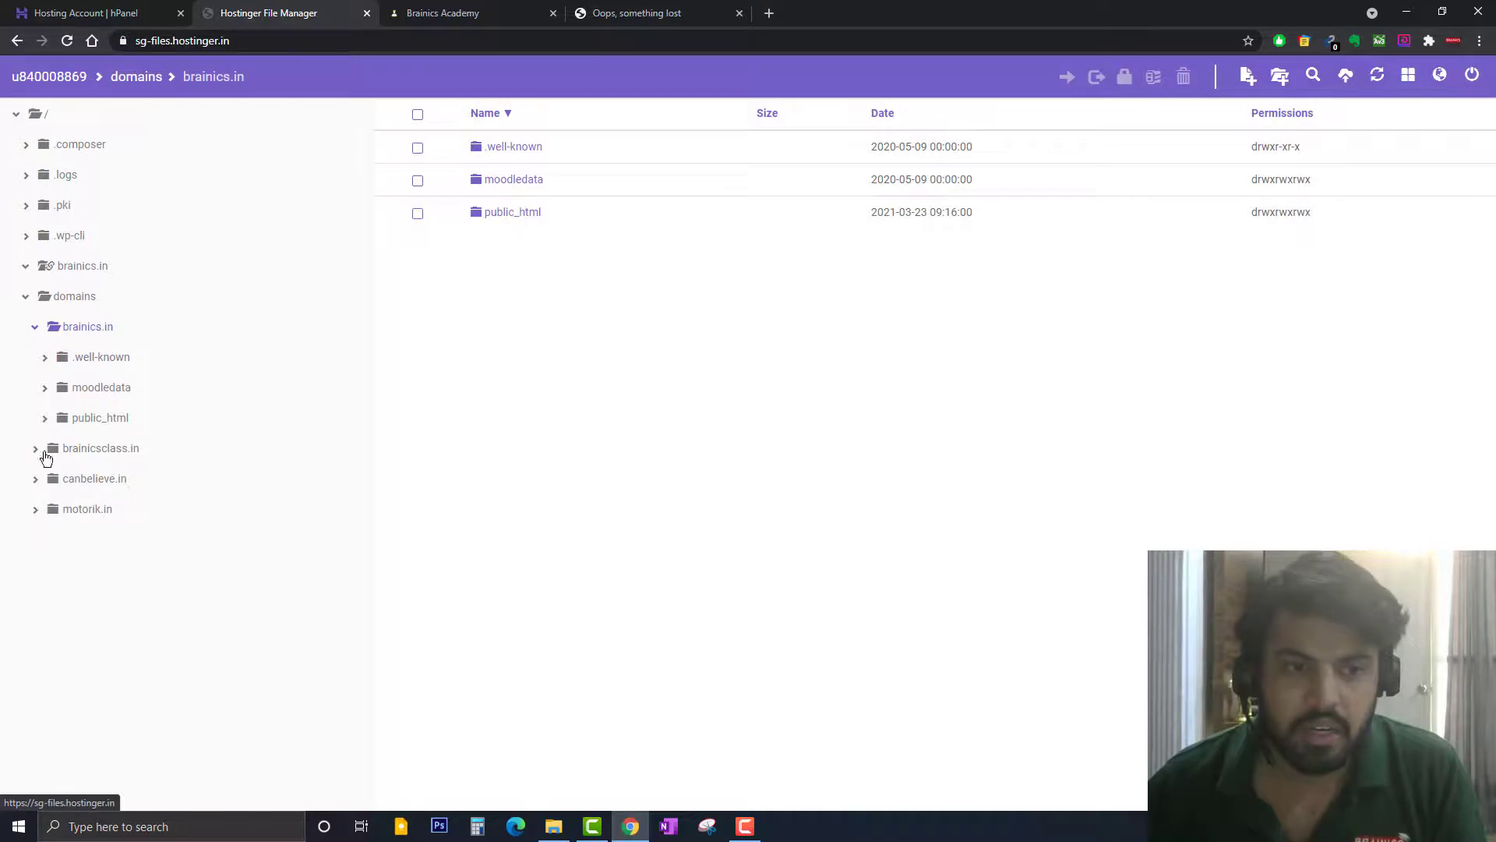
click(87, 454)
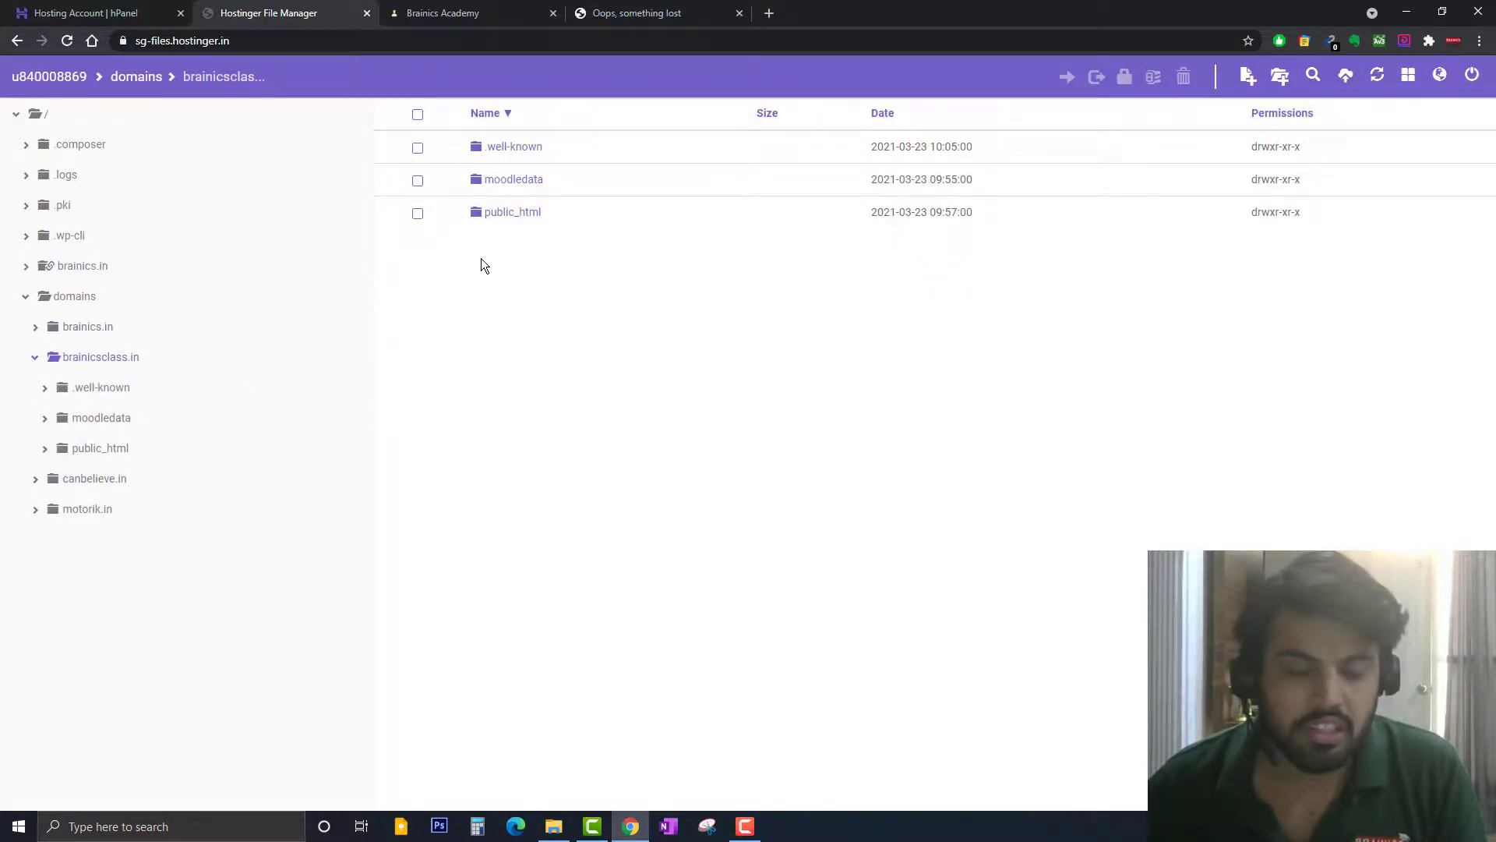
Reload the brainics.in and brainicsclass.in tabs to check the moved site
click(449, 13)
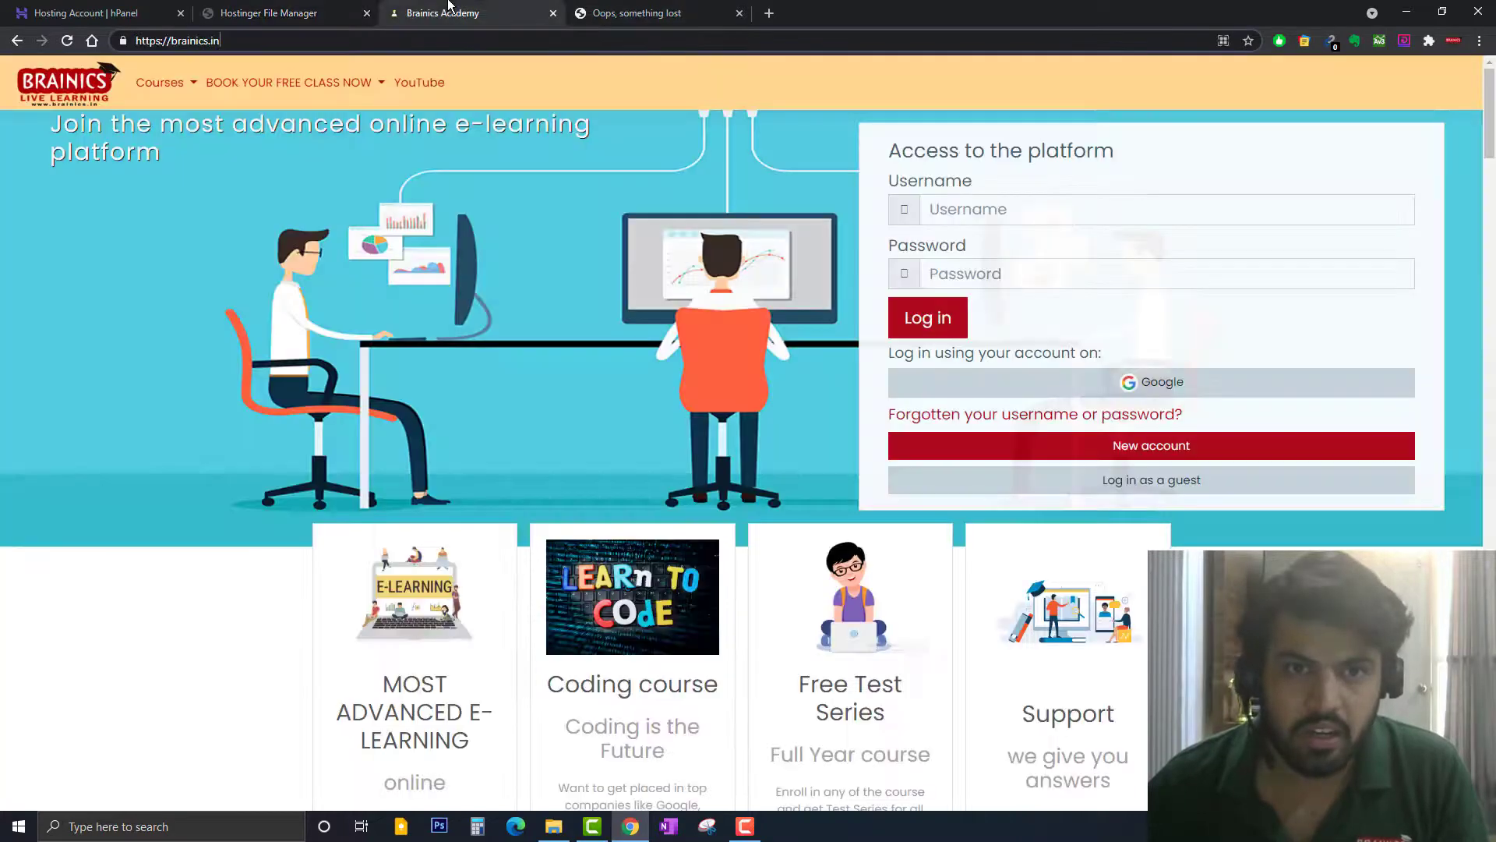
click(99, 72)
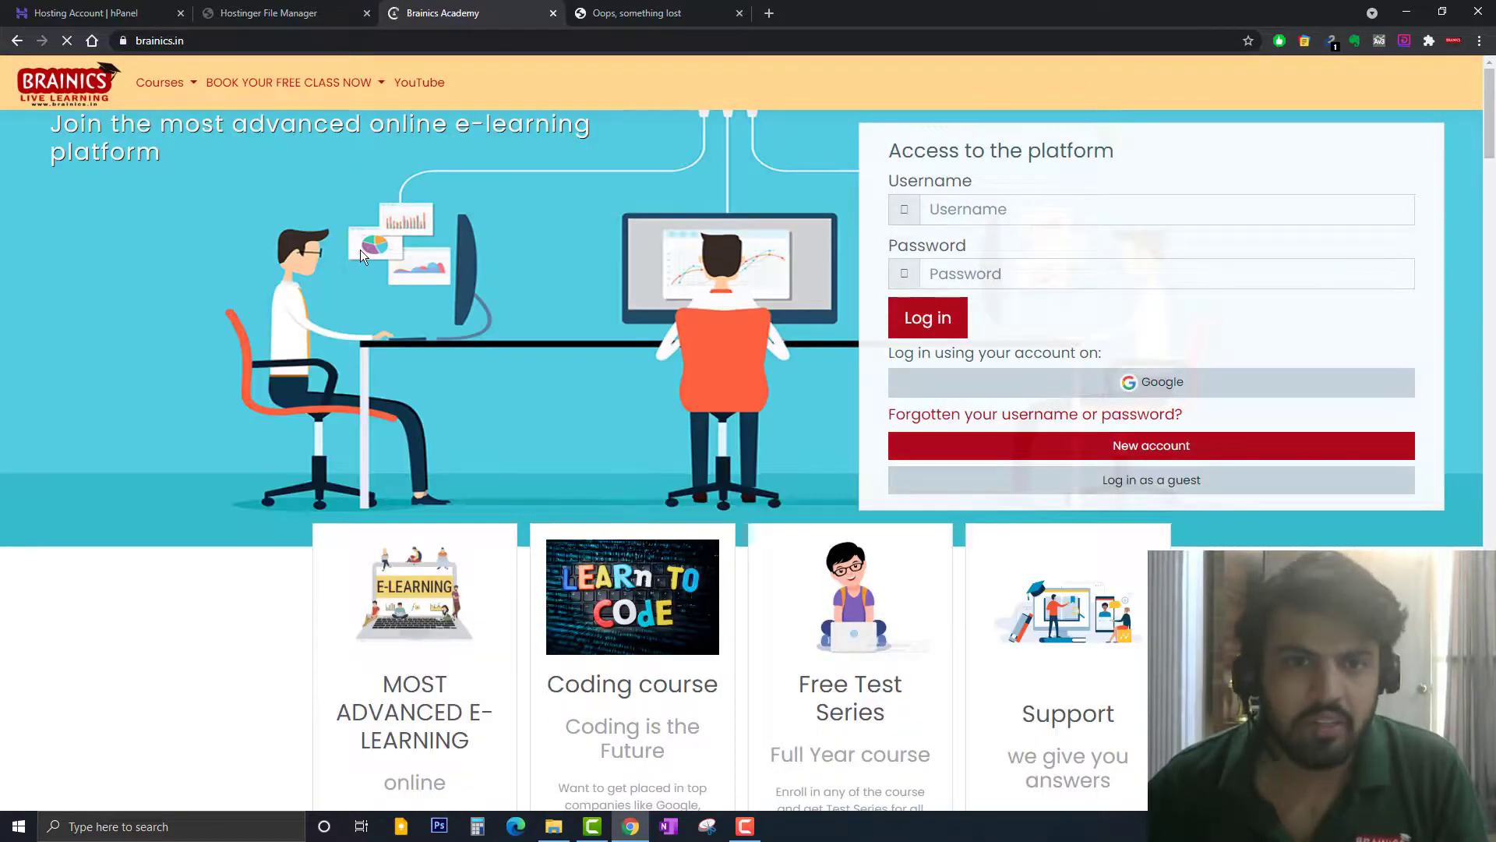
click(645, 9)
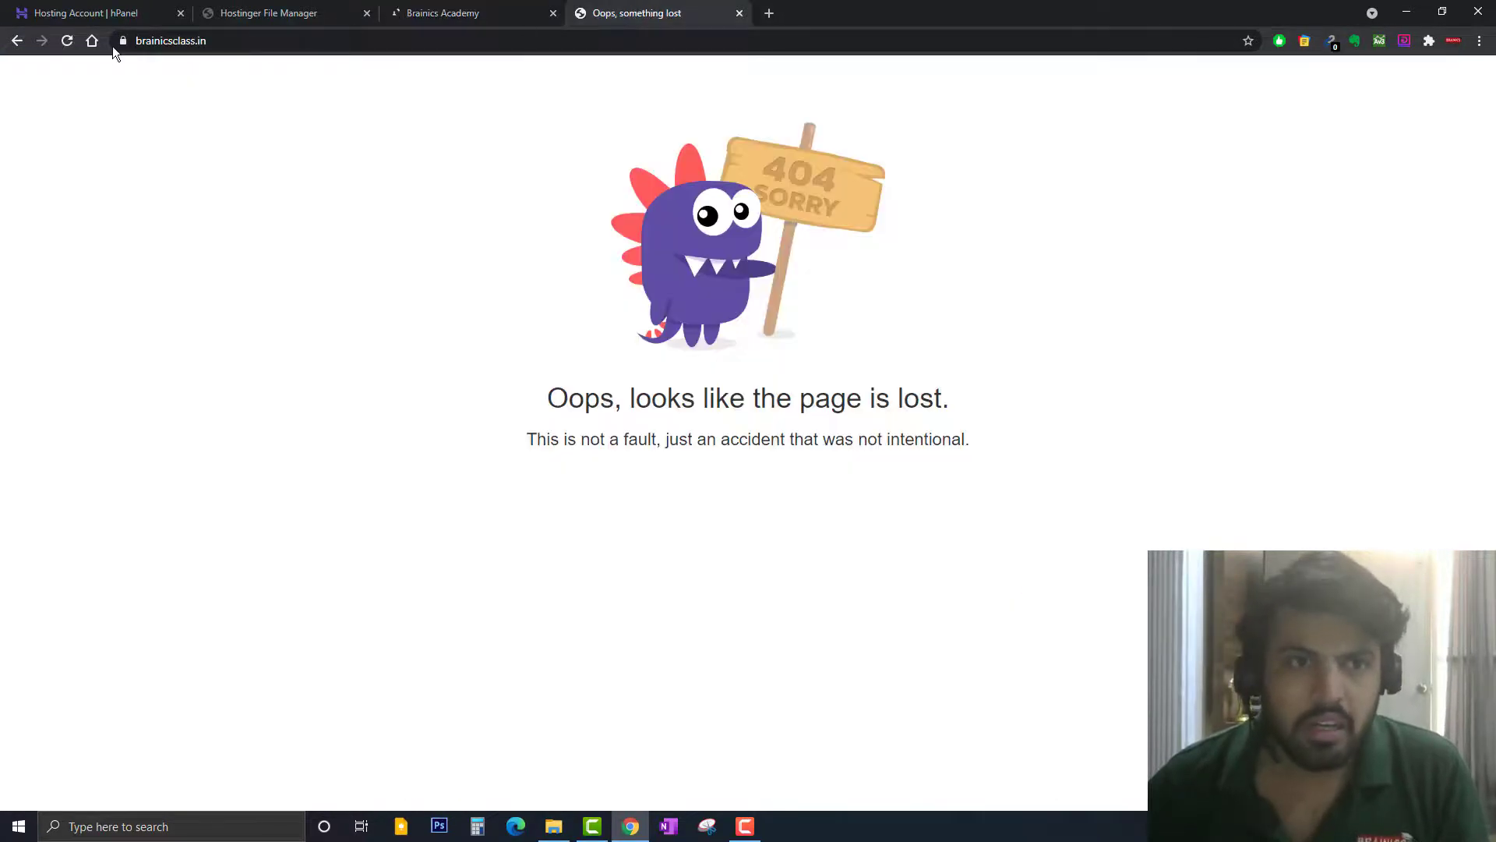
click(67, 43)
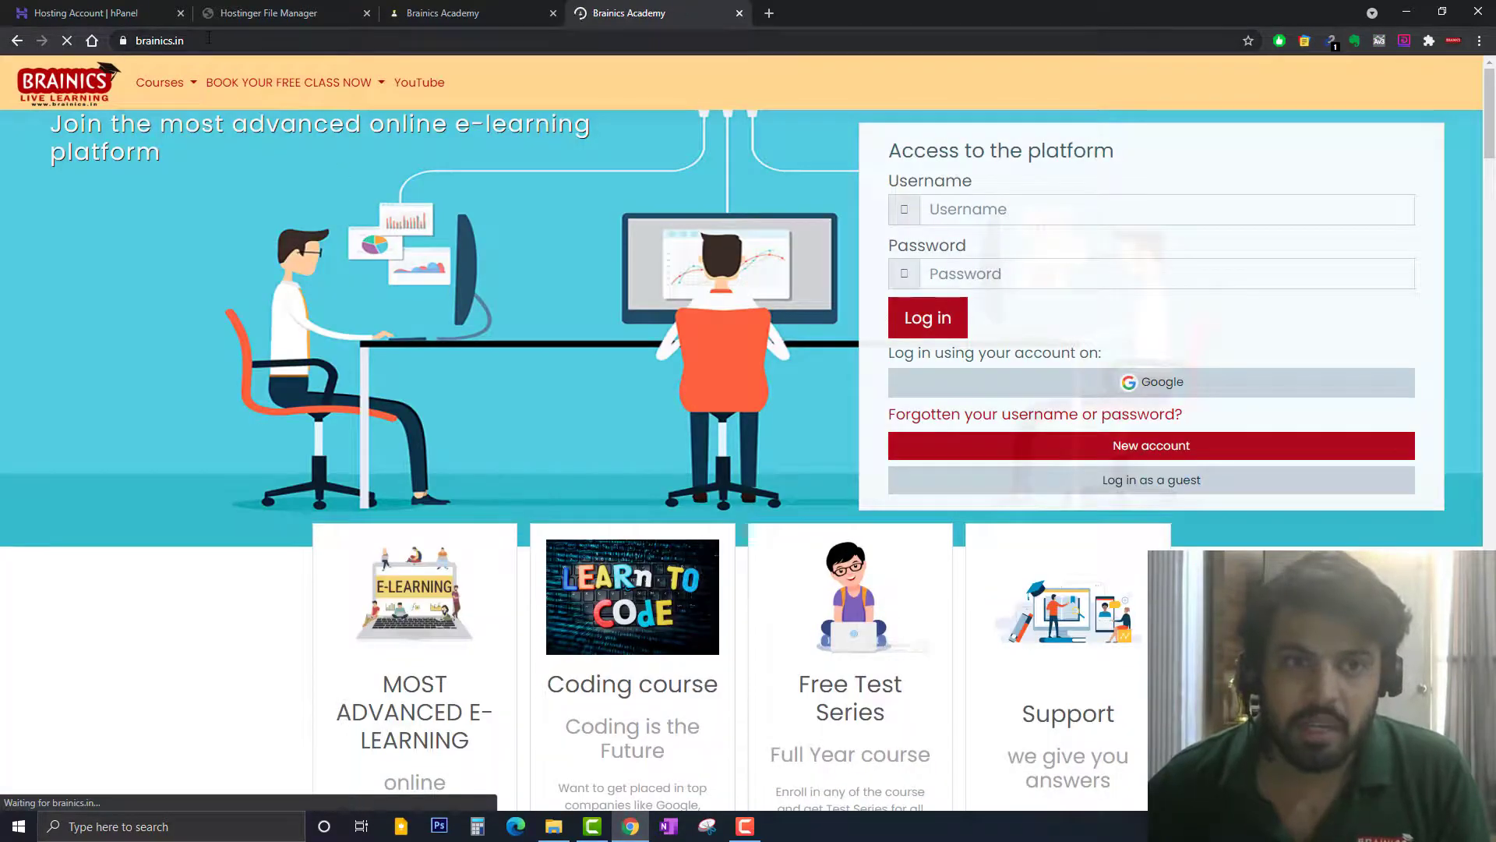
Replace the address with brainicsclass.in, open the suggested Brainics Academy page, then return to File Manager
click(208, 39)
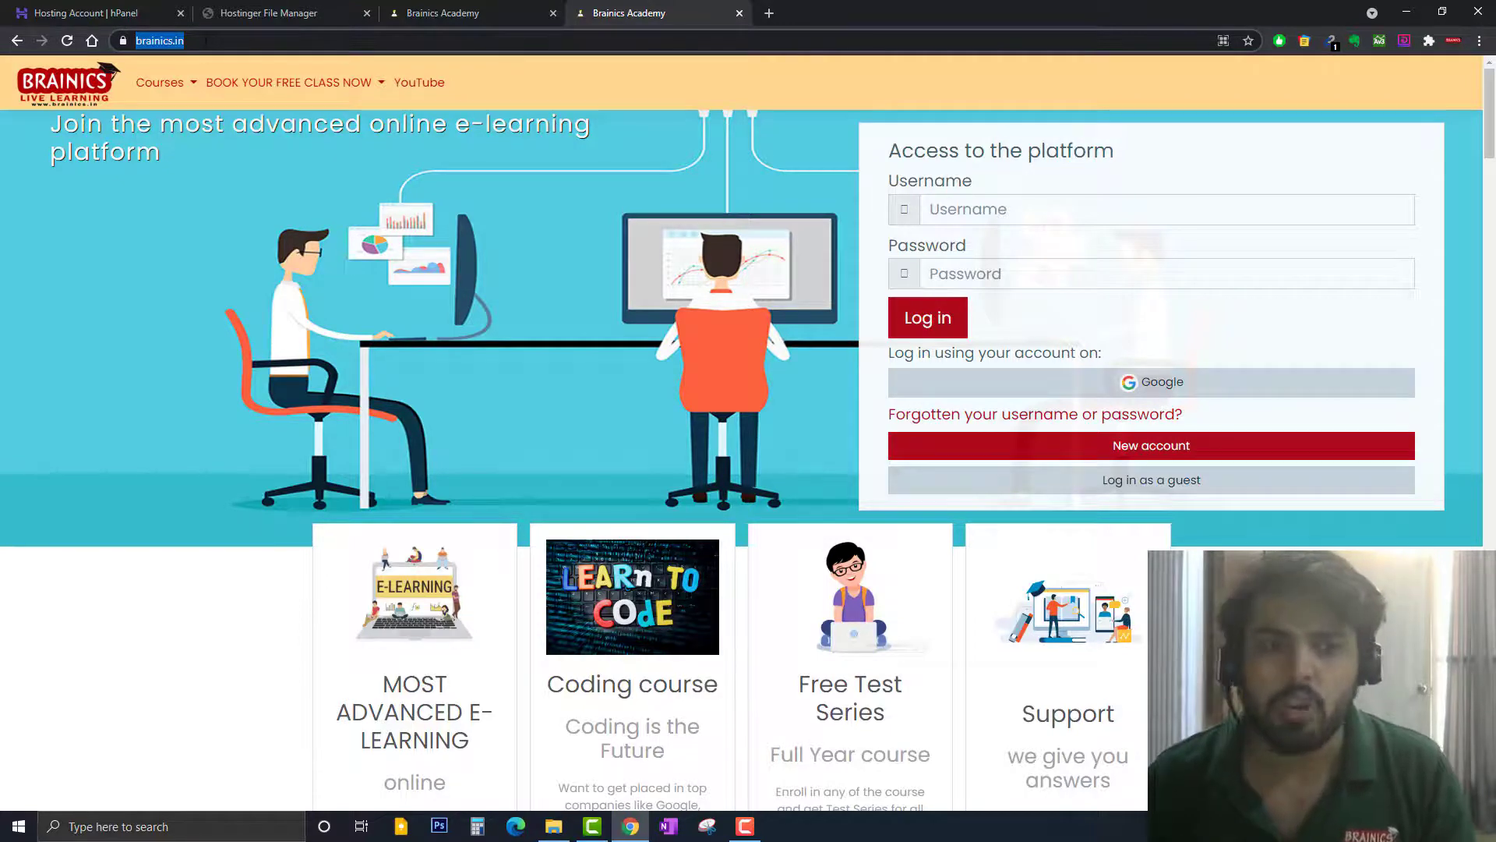
click(207, 41)
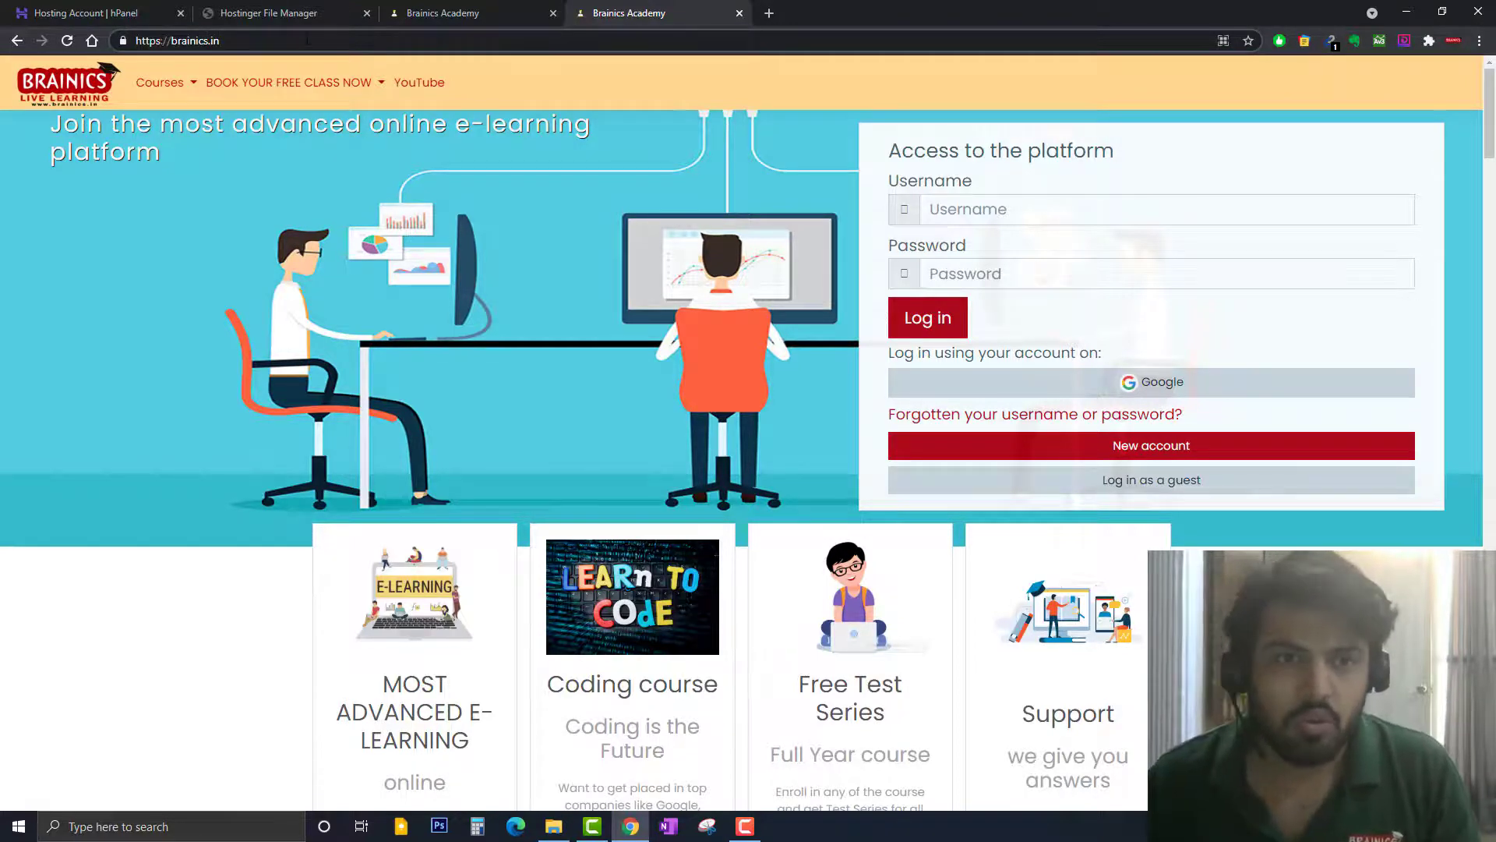
key(ctrl+a)
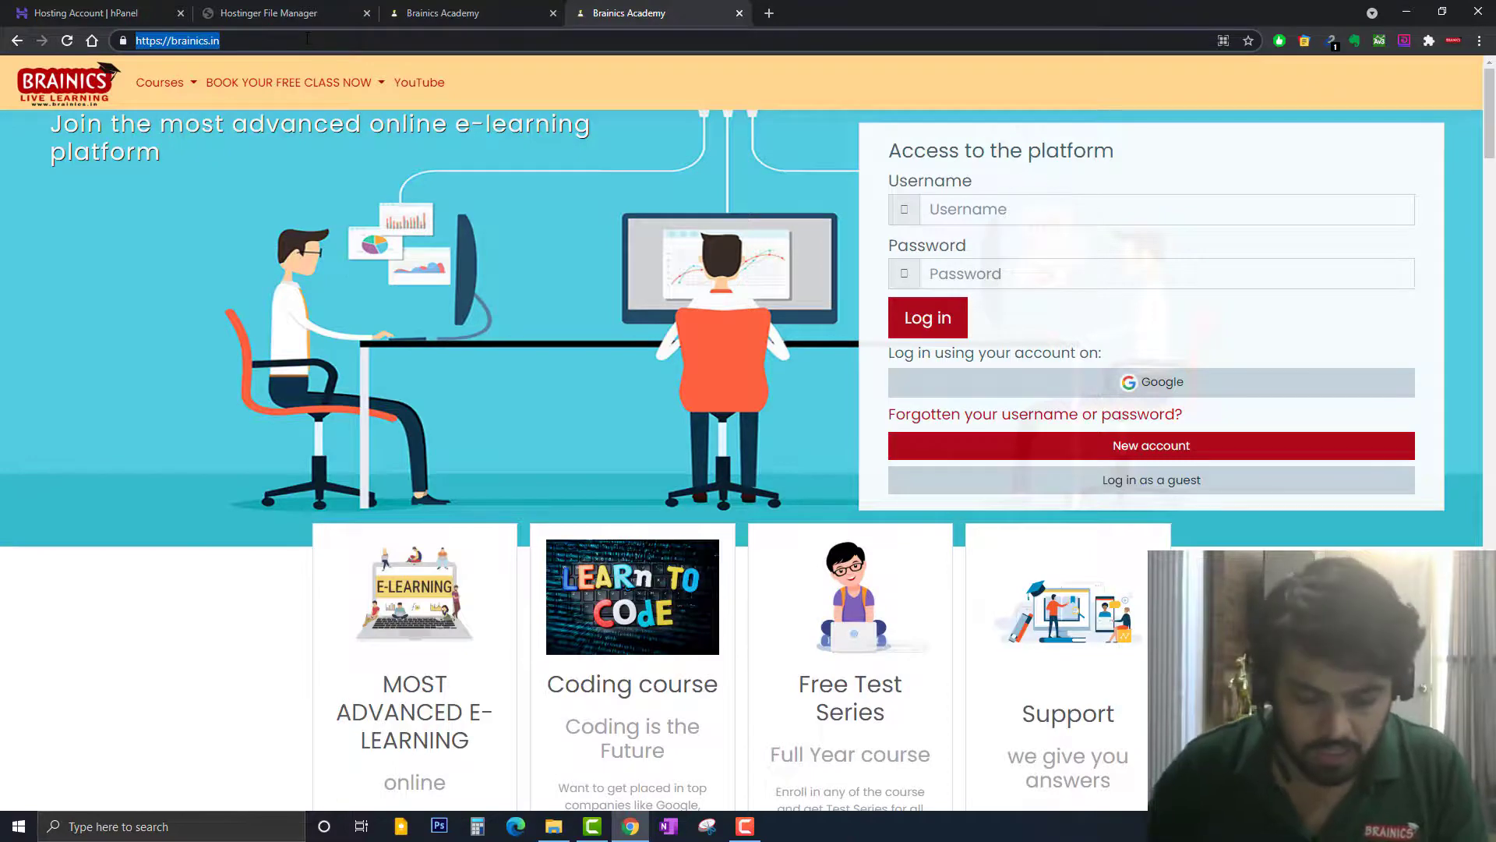
text(bra)
key(Down)
key(Down)
key(Down)
key(Down)
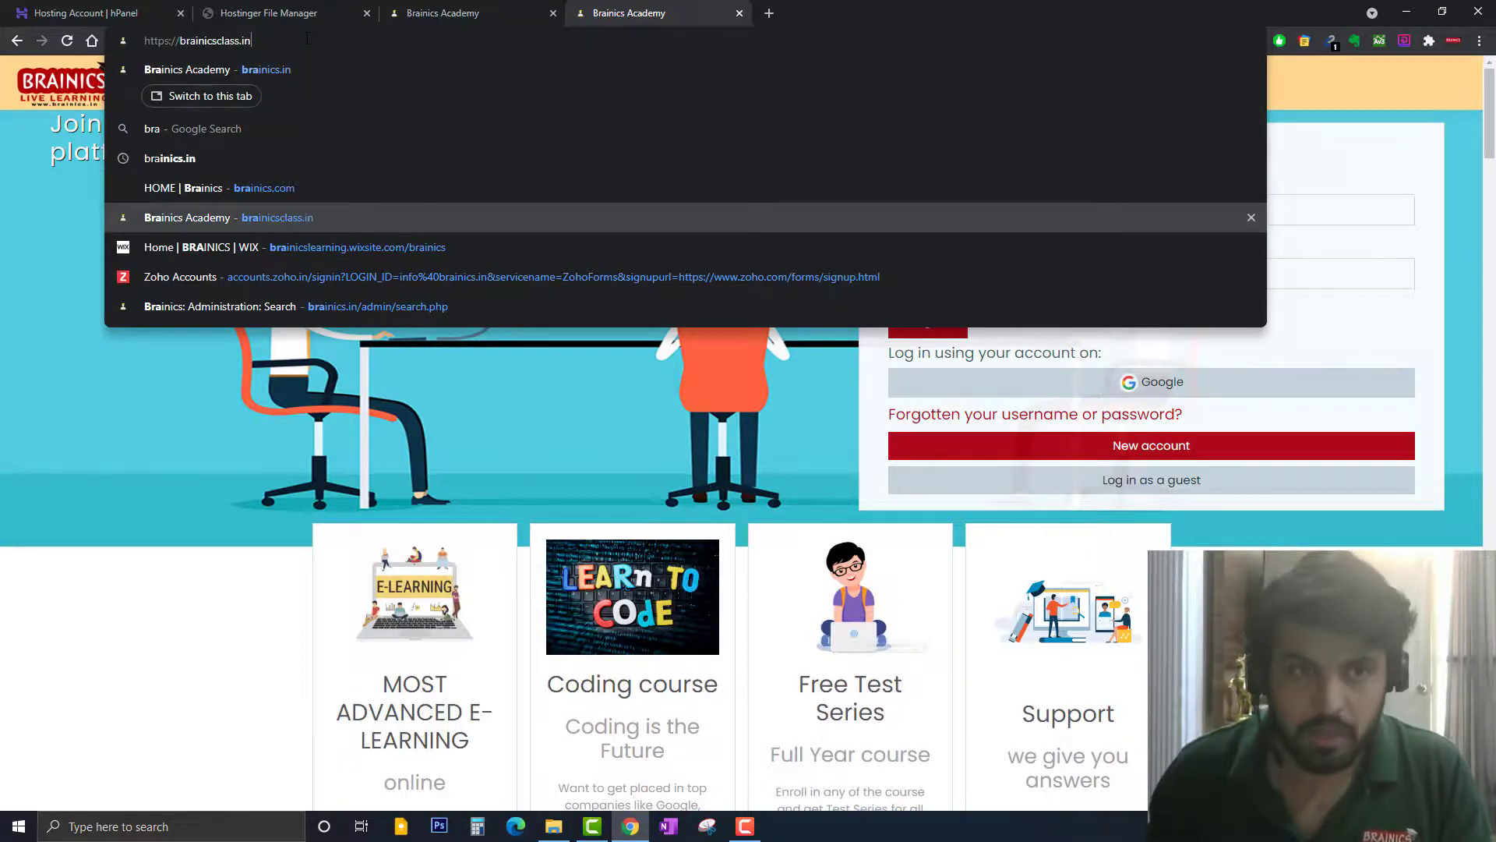
click(287, 159)
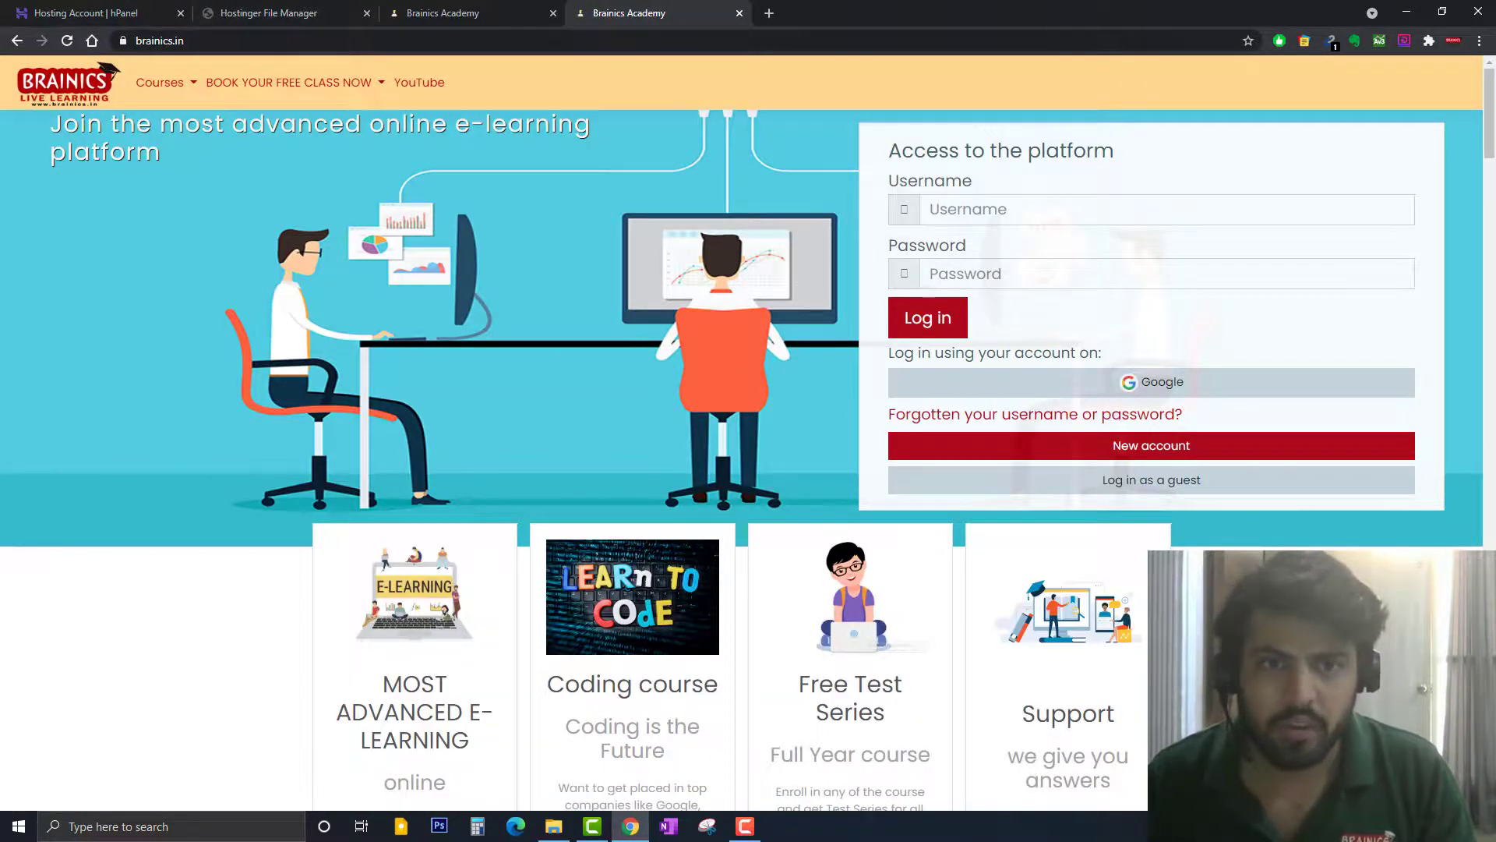
click(452, 7)
click(285, 11)
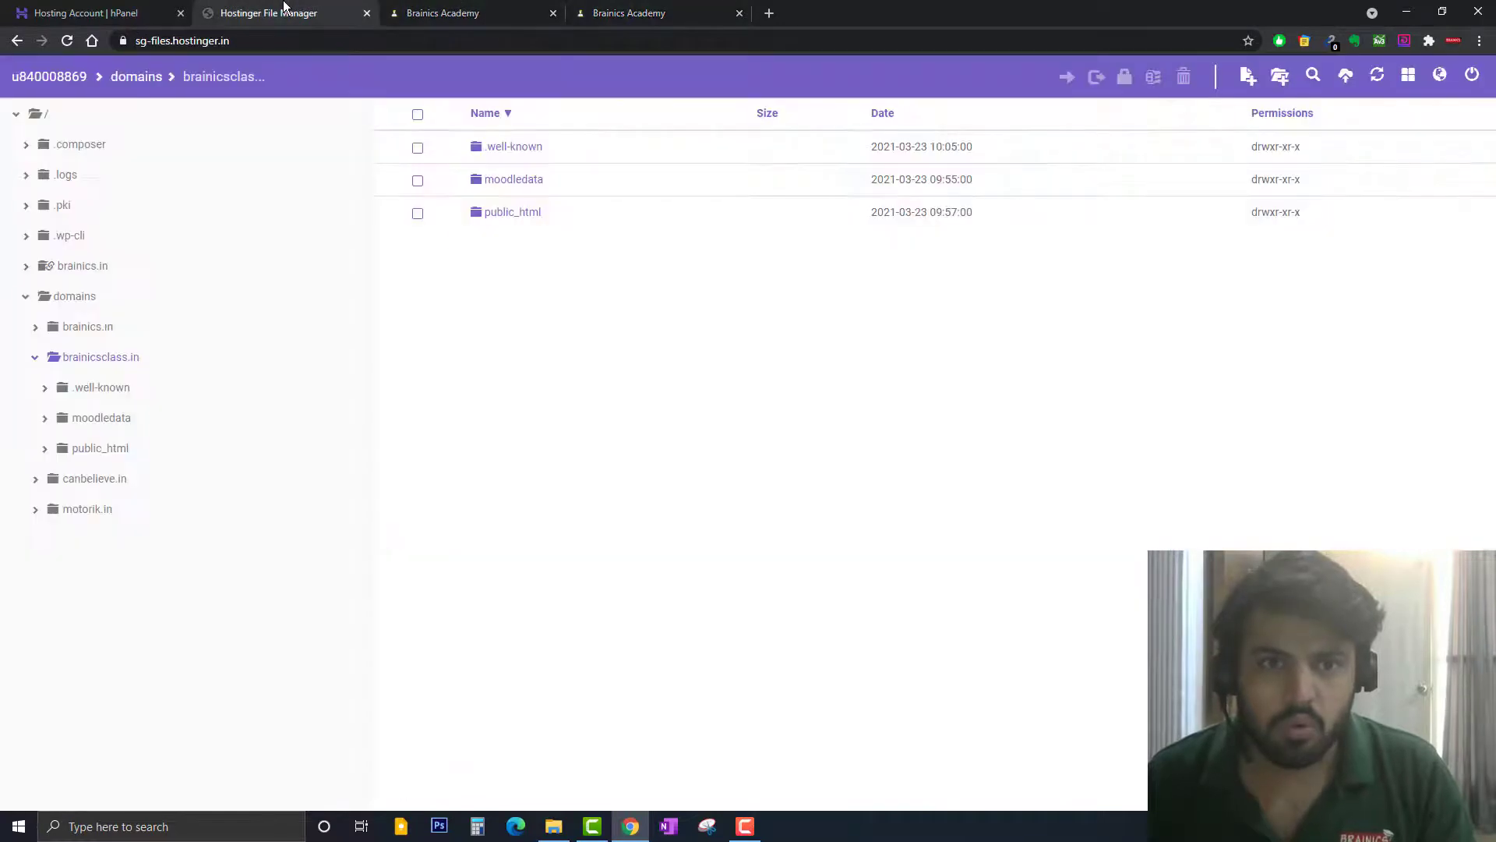
Open config.php from brainicsclass.in's public_html folder in the editor
click(522, 218)
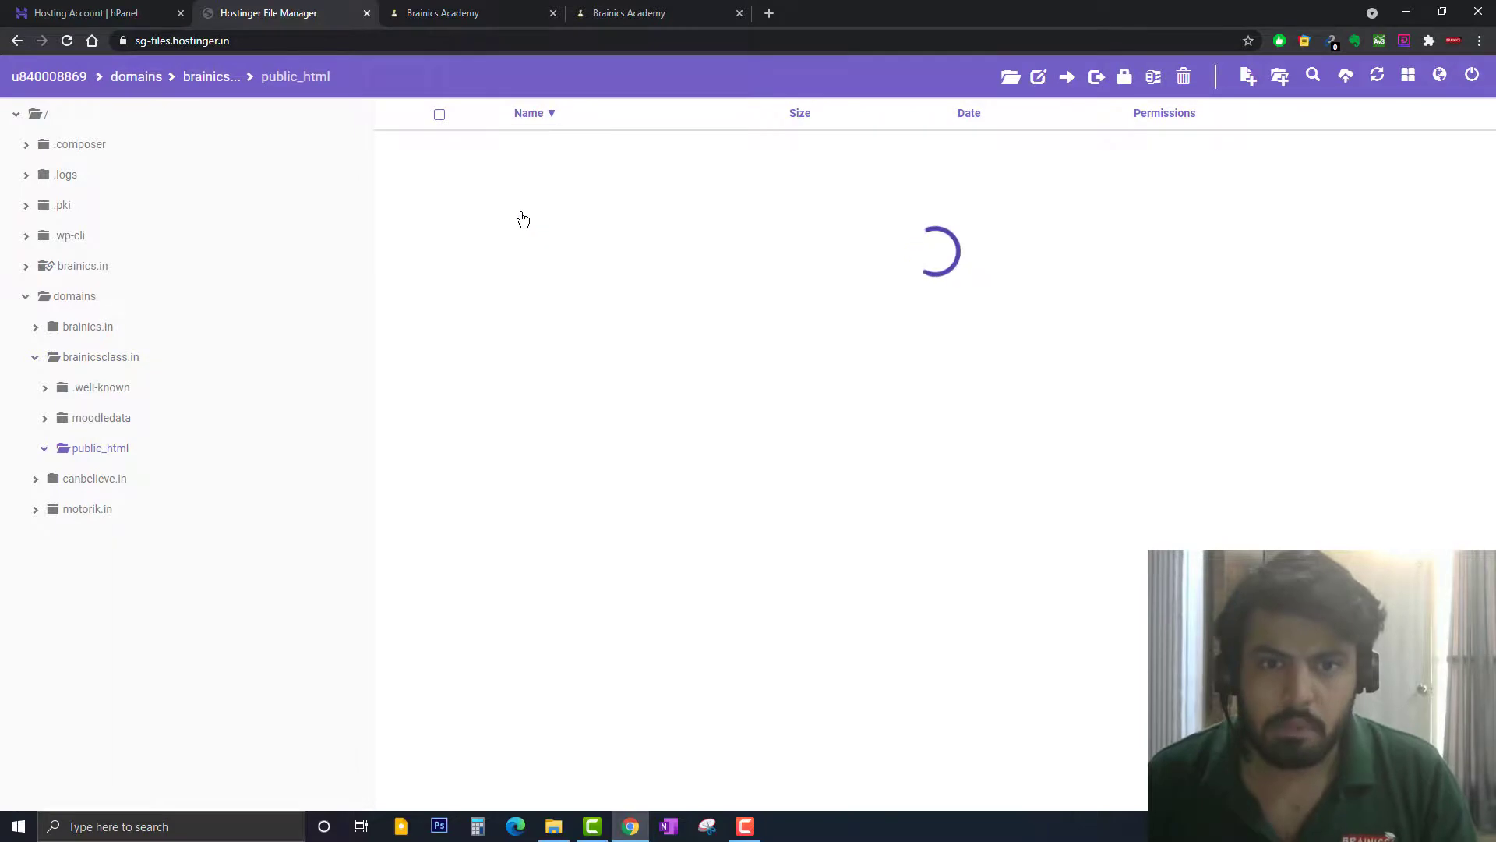
scroll(664, 315, down, 1)
scroll(664, 315, down, 13)
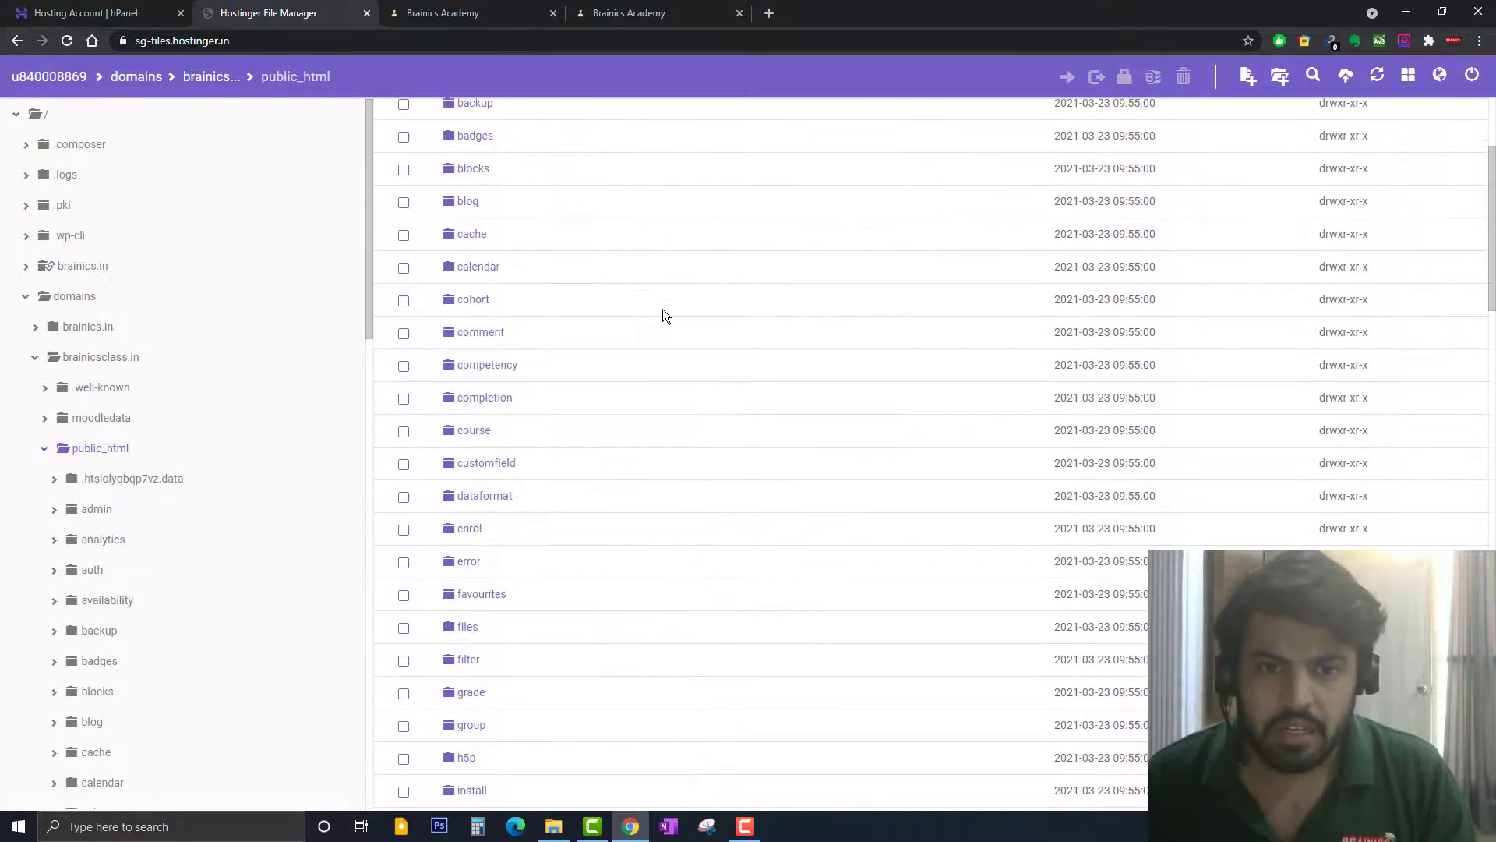
scroll(664, 315, down, 12)
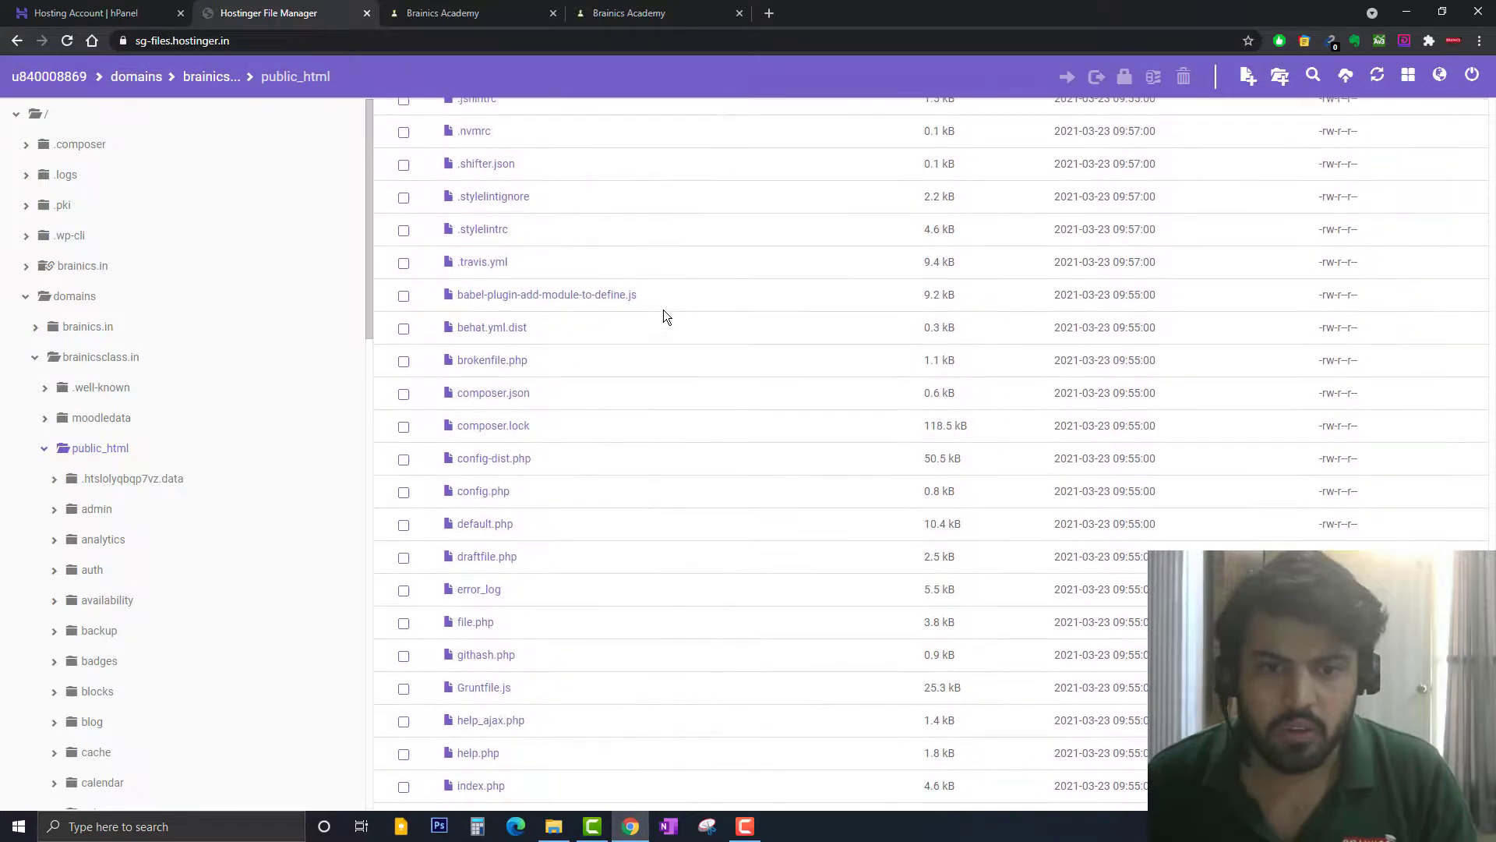
scroll(497, 370, down, 1)
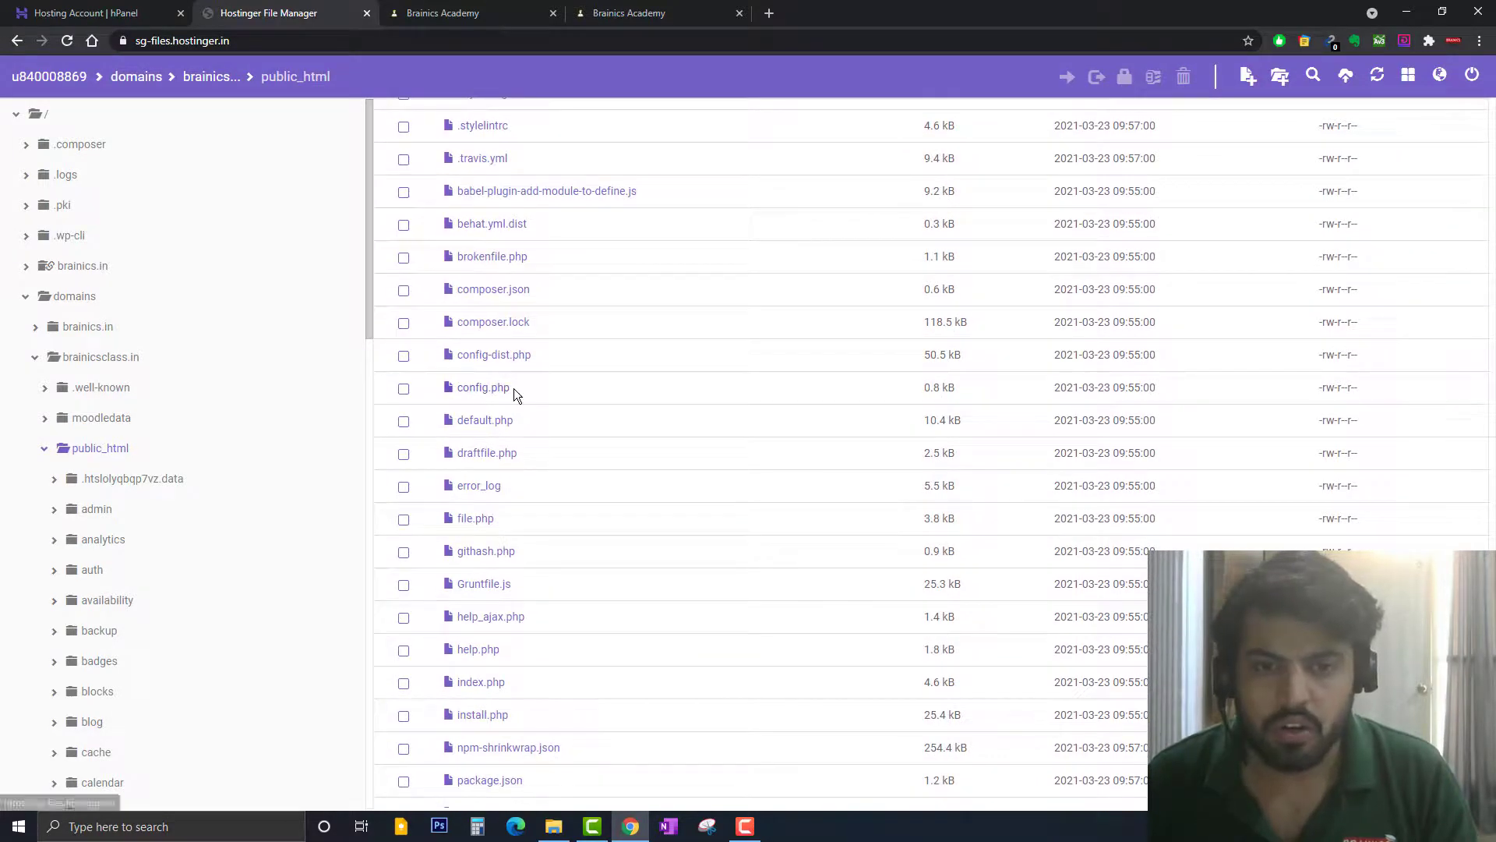
click(498, 392)
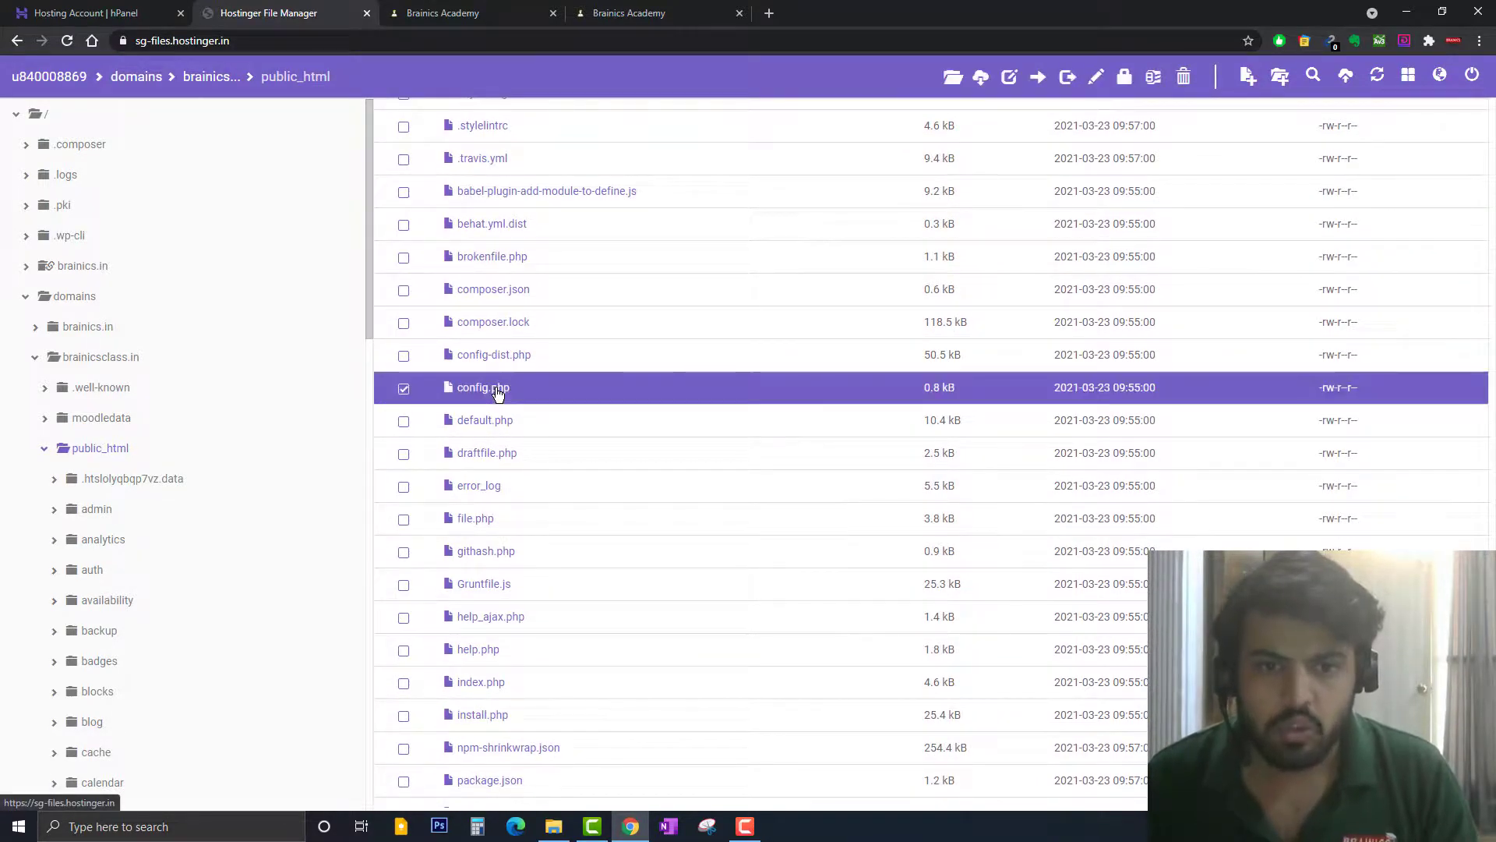
double_click(498, 392)
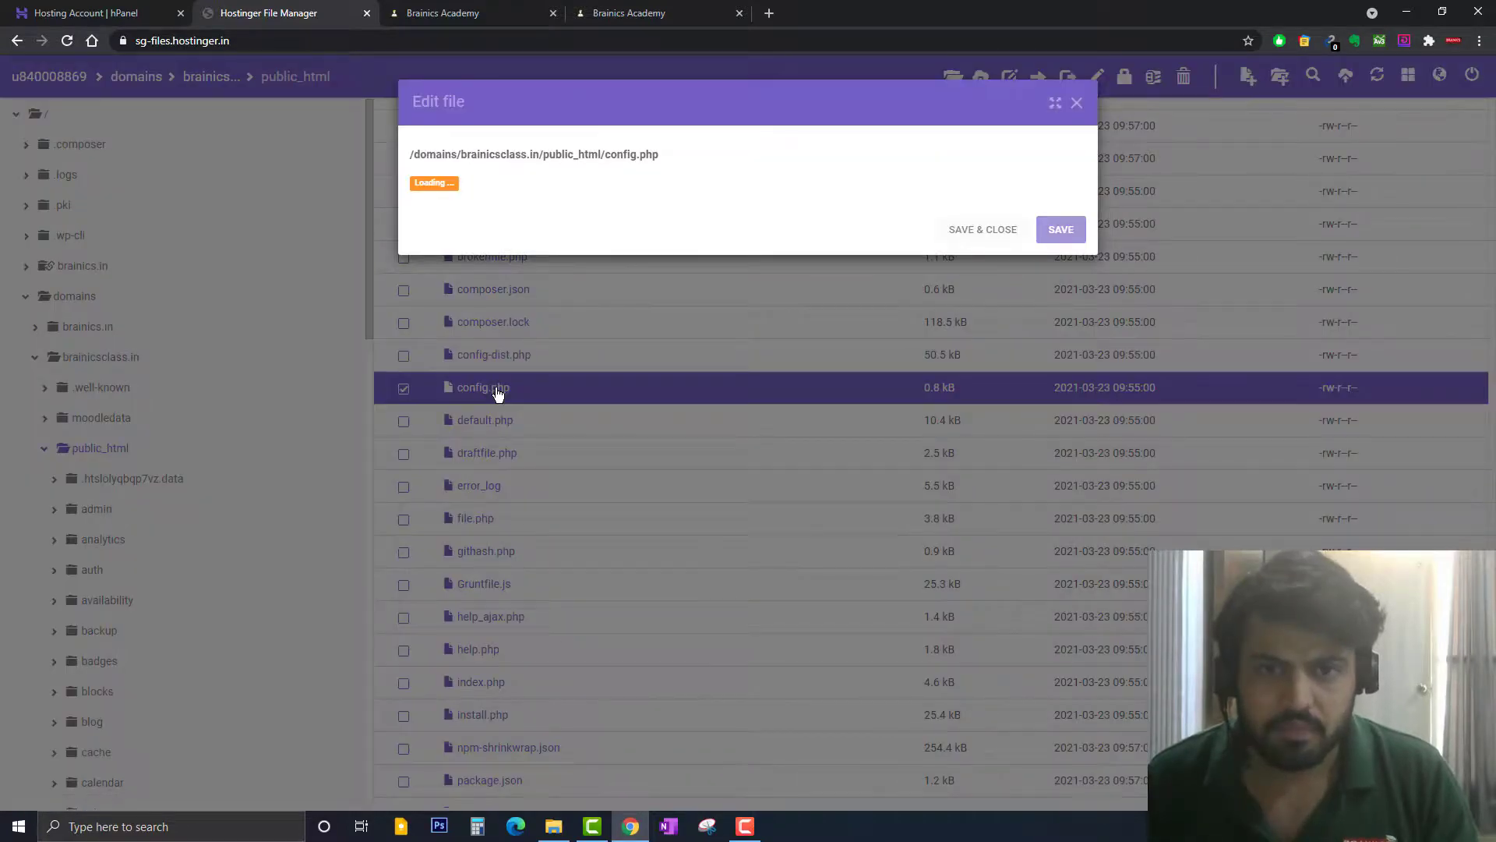
Change brainics to brainicsclass in the wwwroot and dataroot lines, then save and close
scroll(709, 233, down, 1)
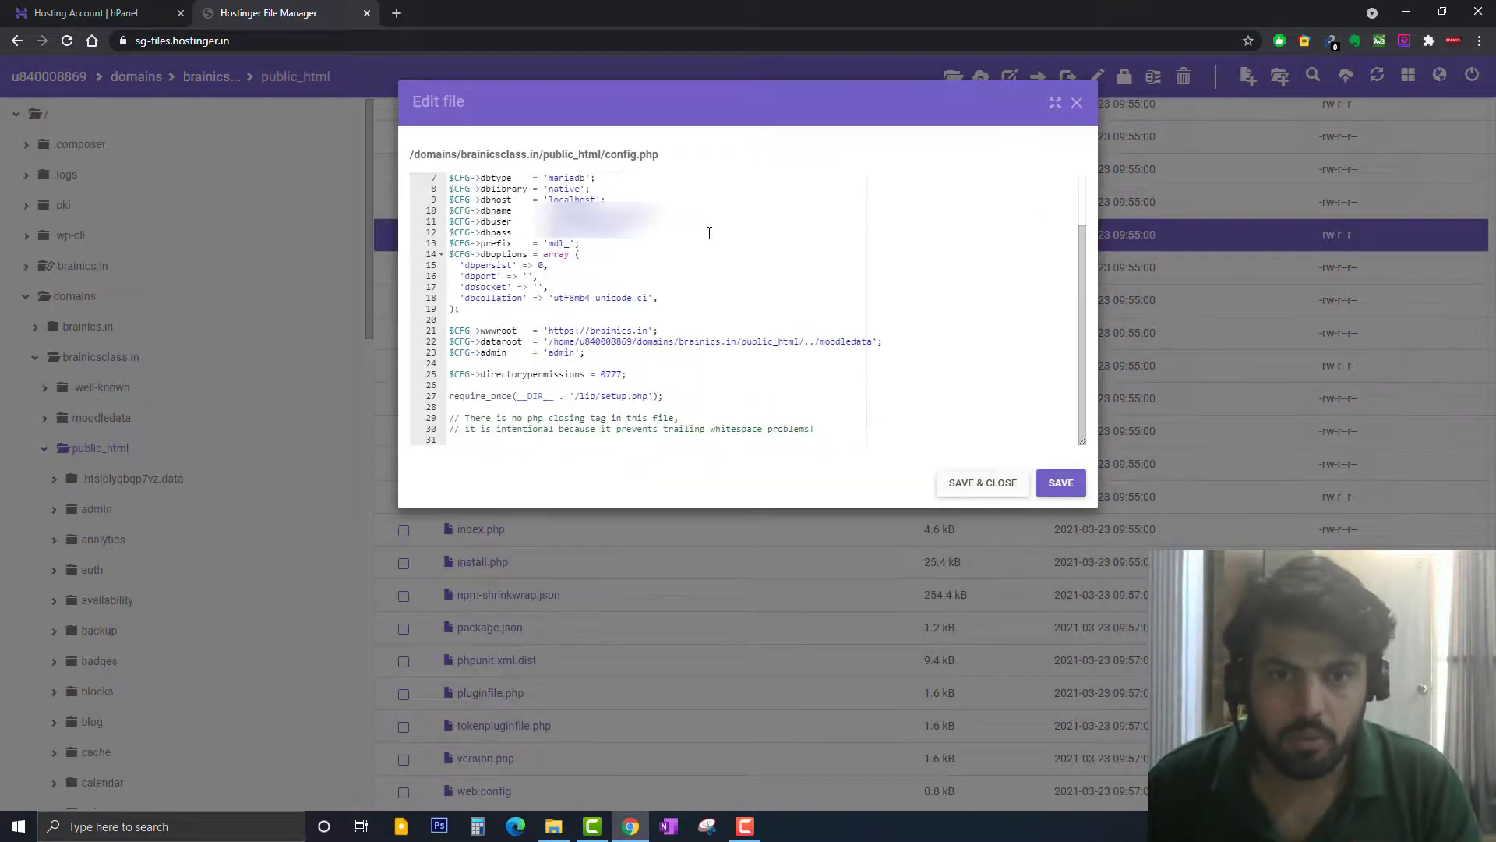
click(635, 331)
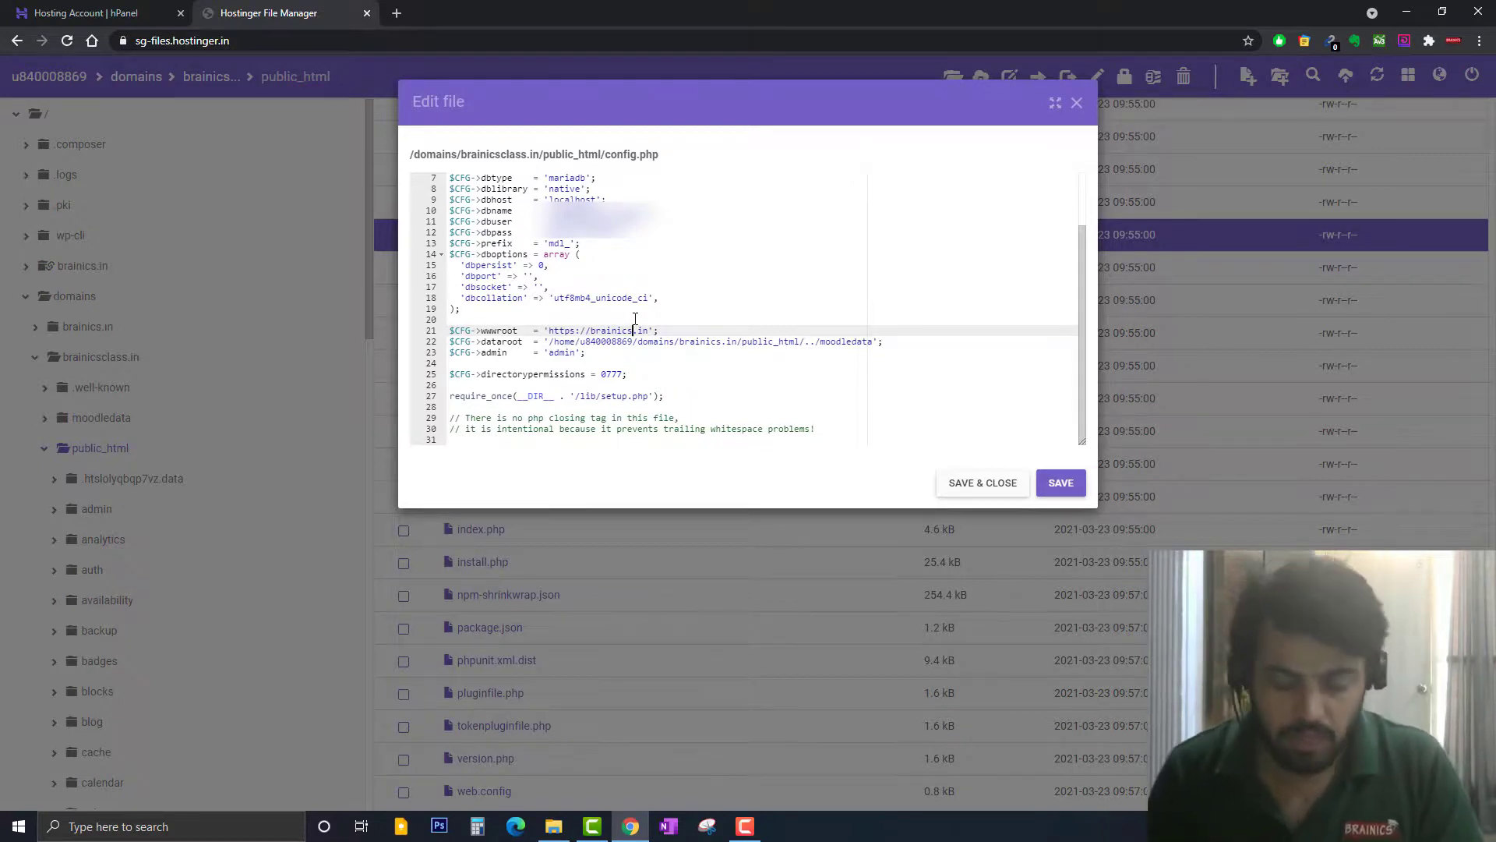
text(class)
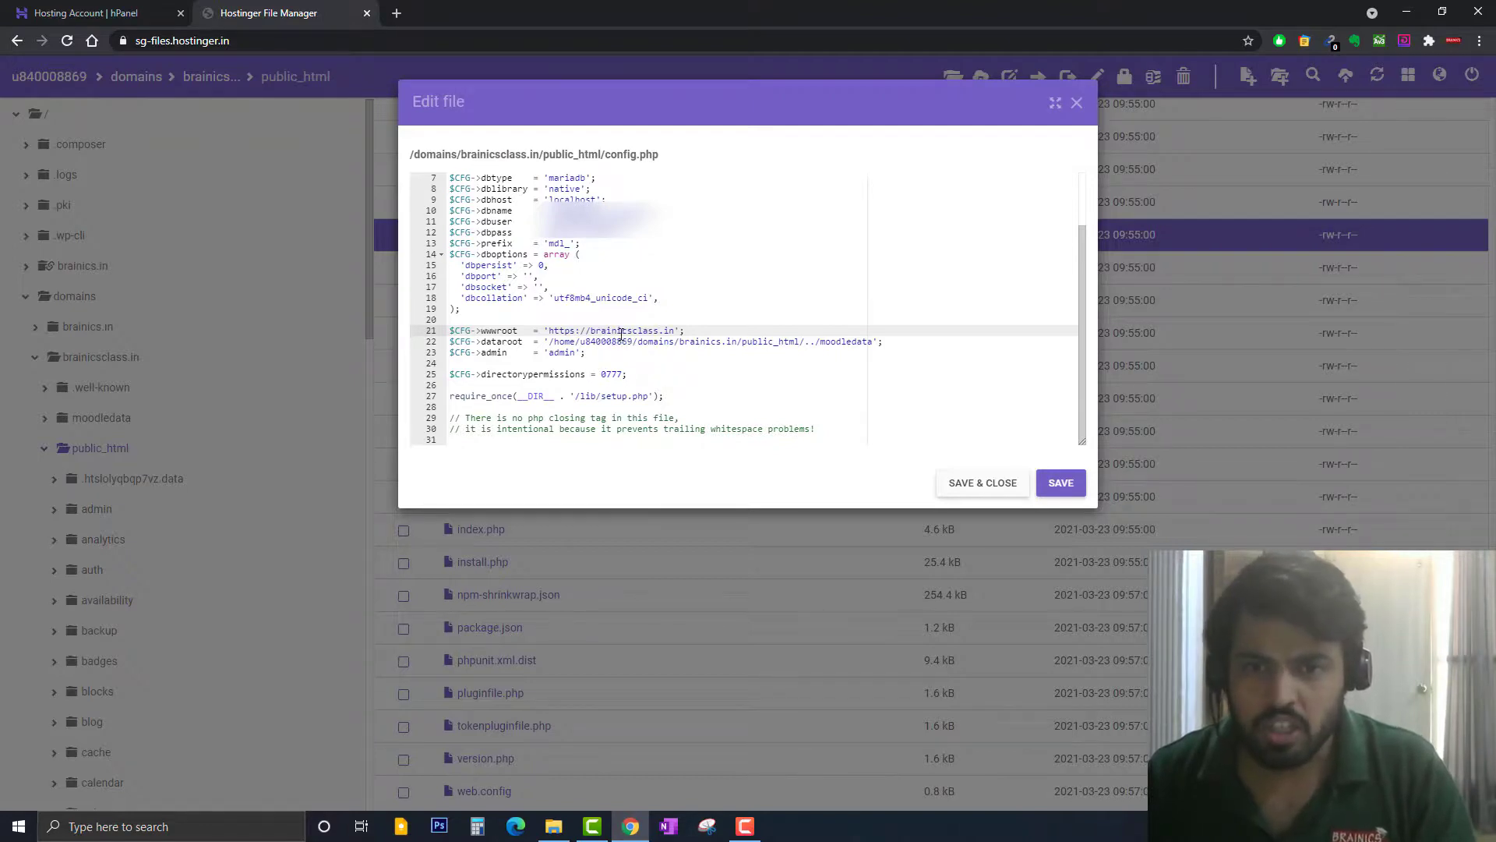
click(720, 342)
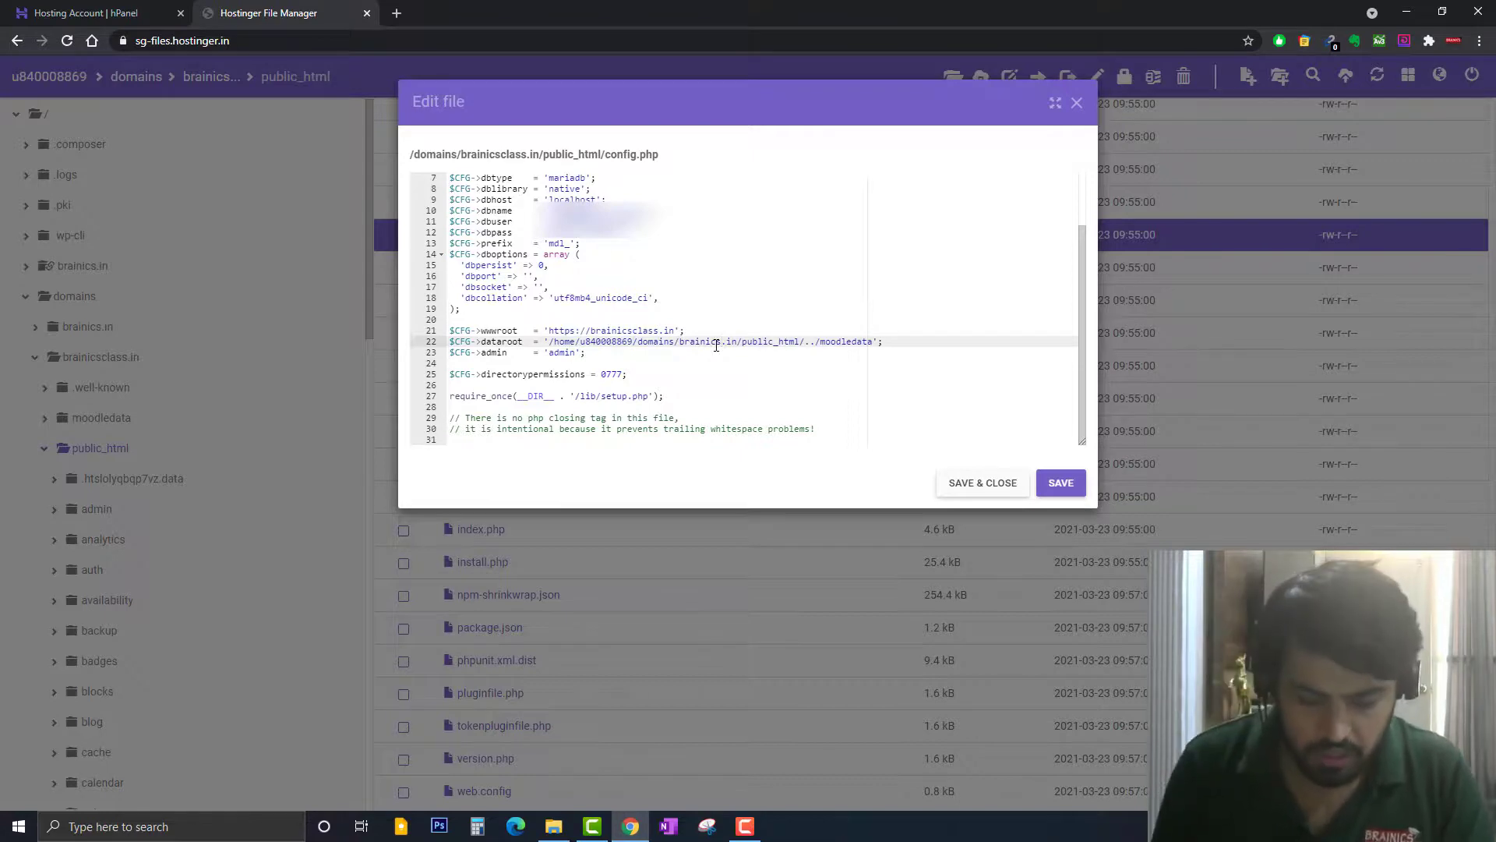
text(class)
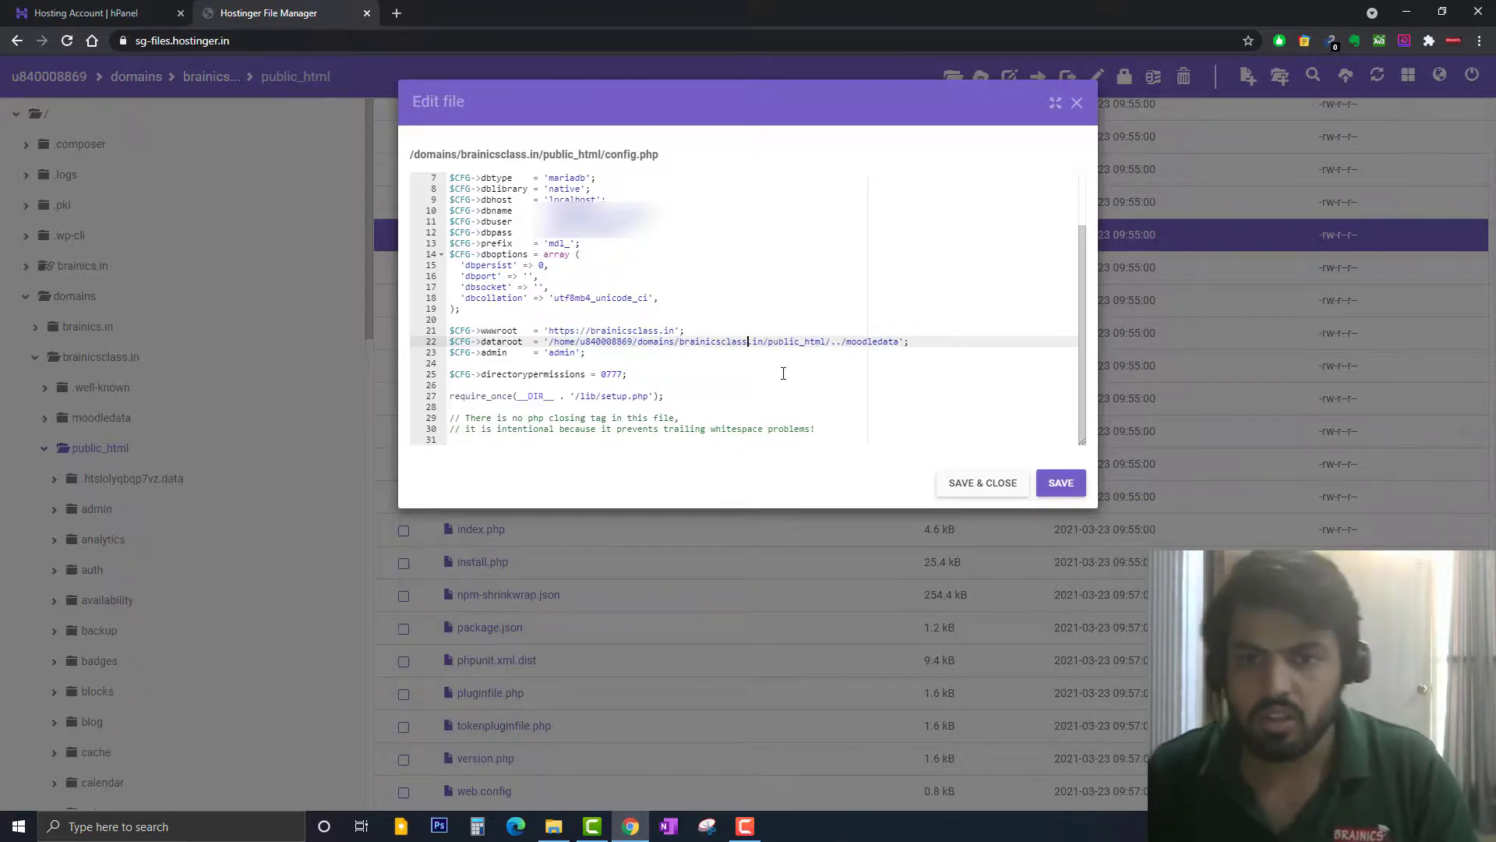
click(1061, 483)
click(984, 483)
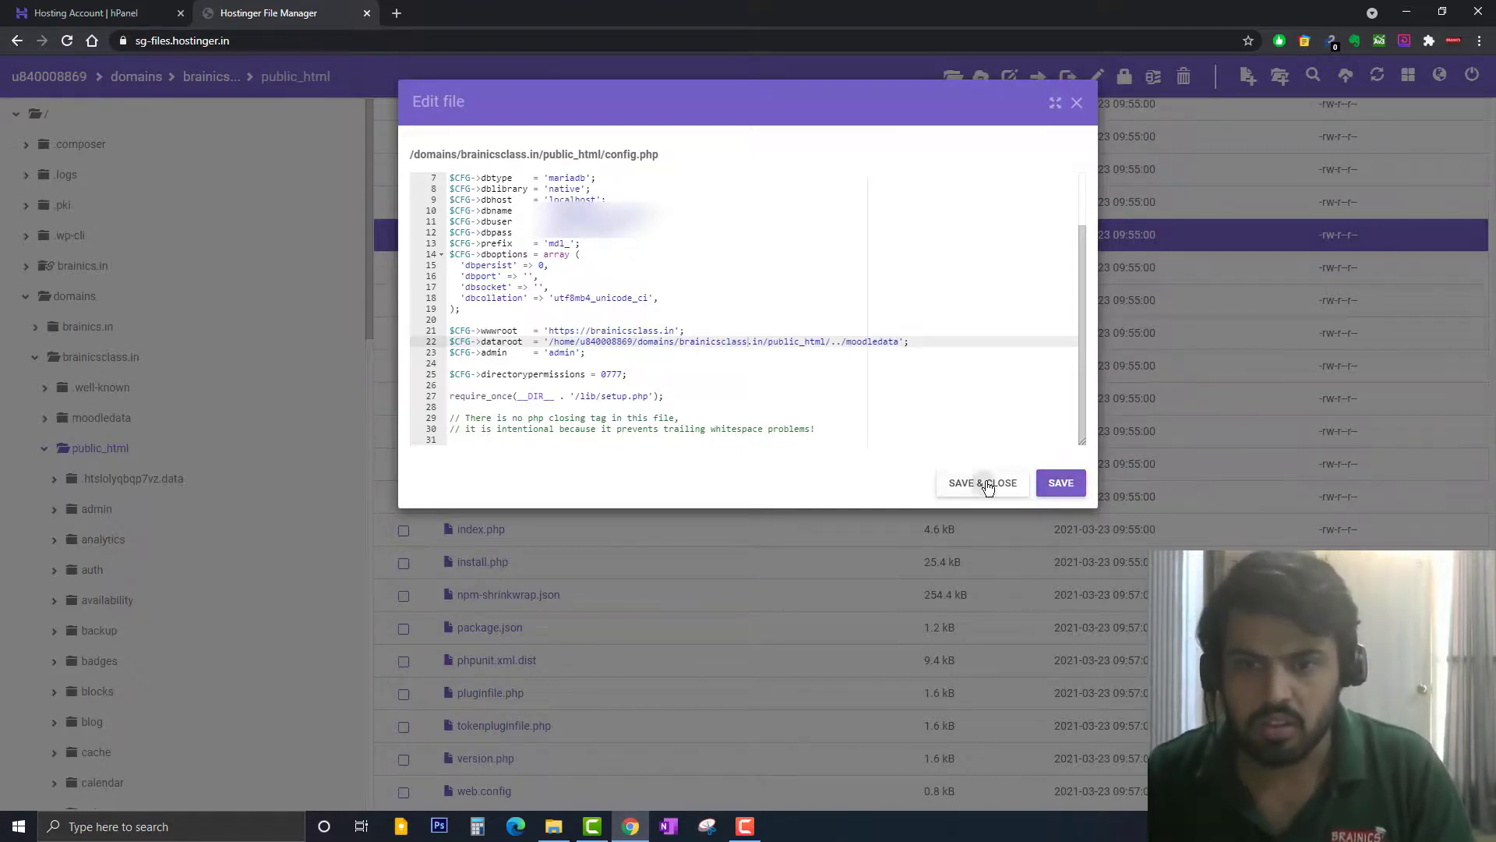